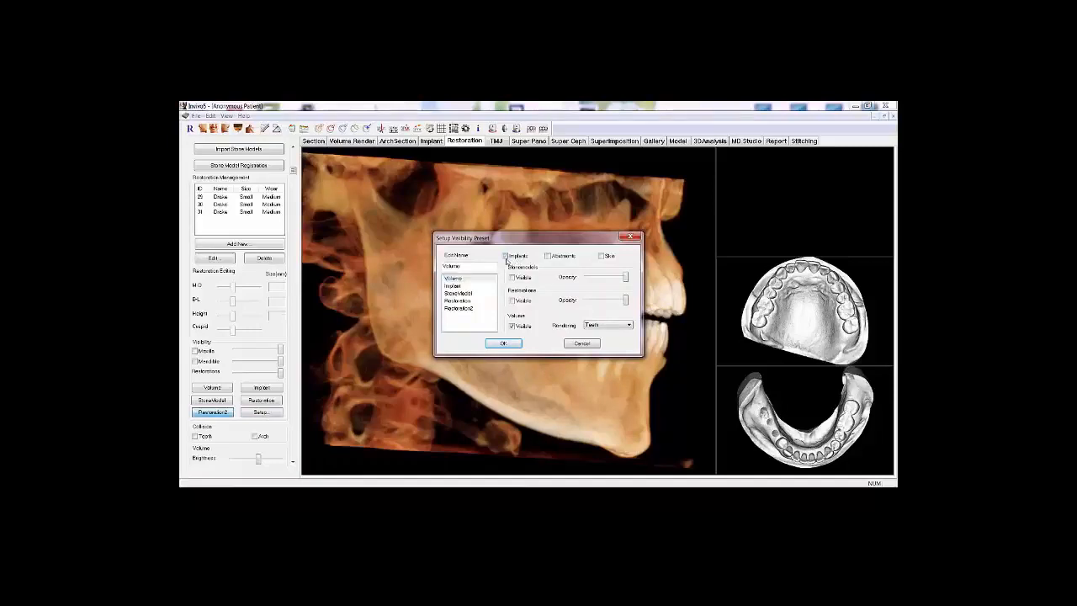
Set up the Volume visibility preset to show implants with the volume while keeping the stone models hidden
click(513, 277)
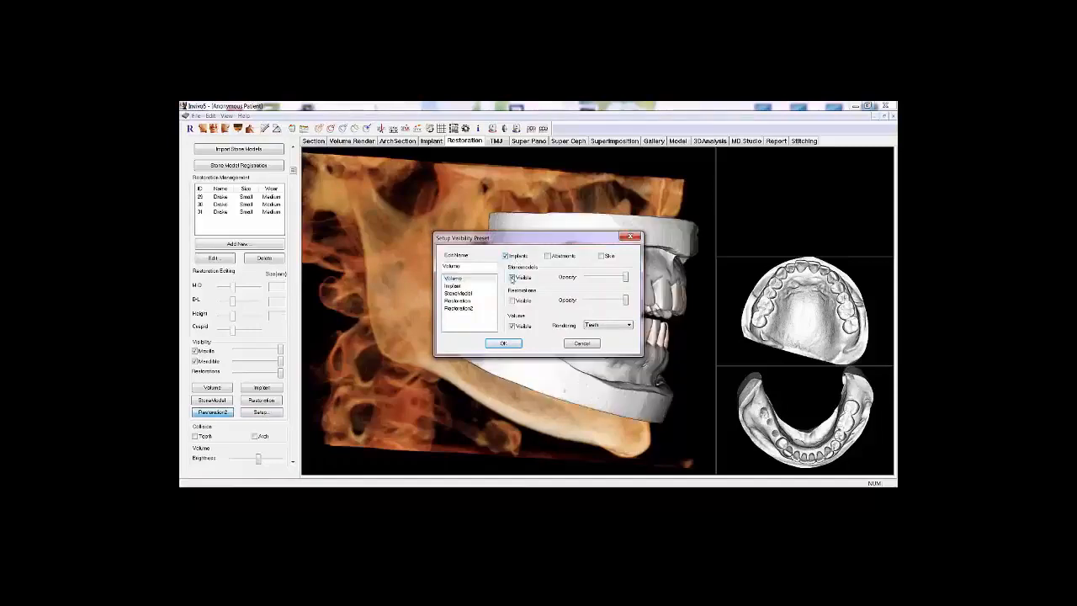
click(511, 278)
click(505, 256)
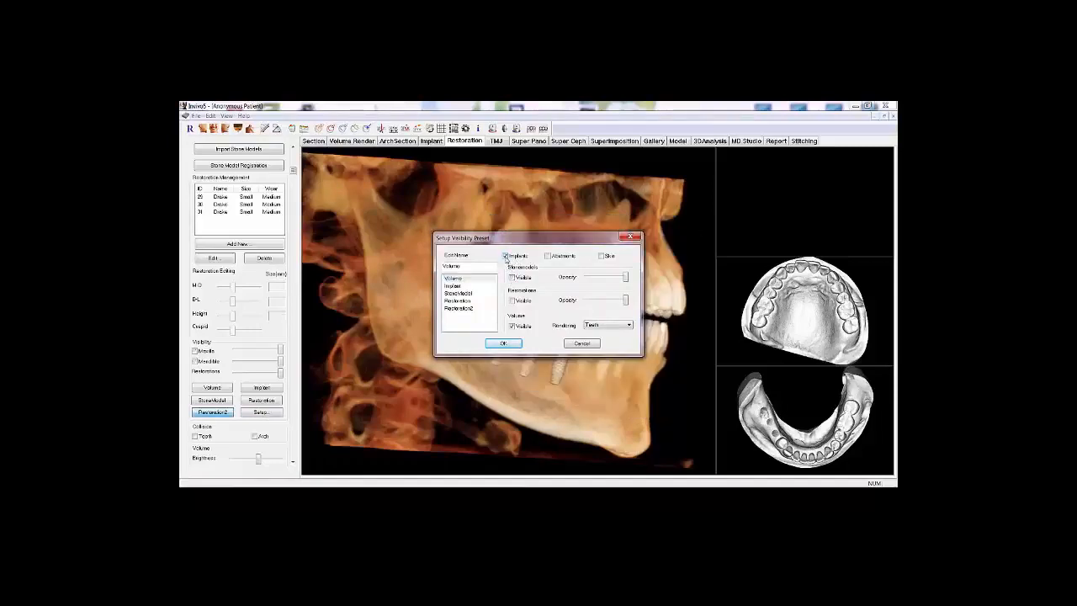
click(500, 344)
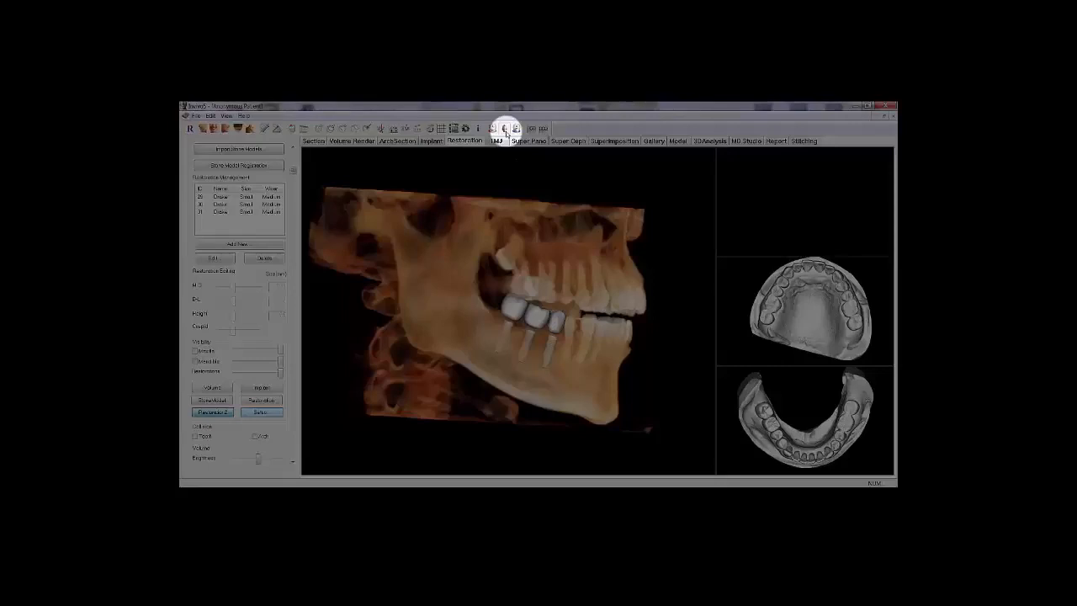
Adjust the middle restoration's abutment angle, reduce its B-L size and set the abutment shape rounding to 1.1 mm
click(532, 324)
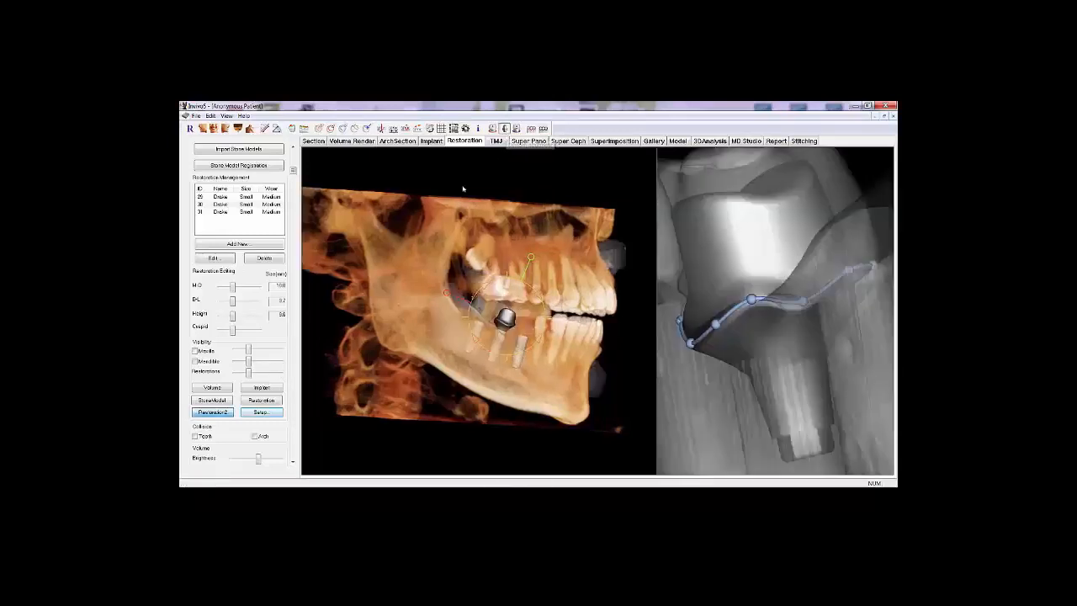
drag(291, 185, 287, 200)
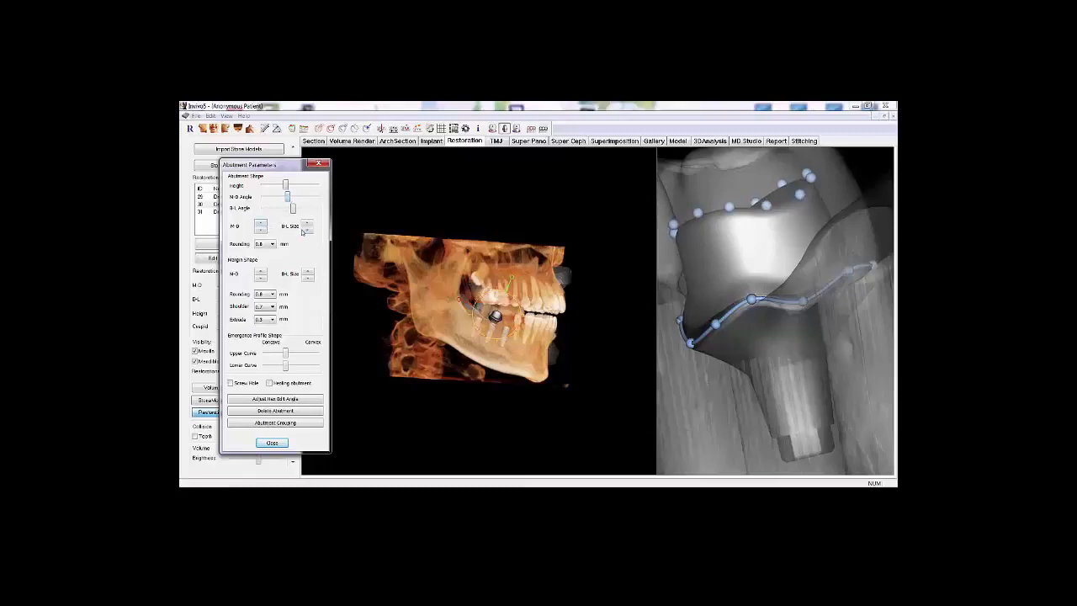
click(307, 230)
click(272, 244)
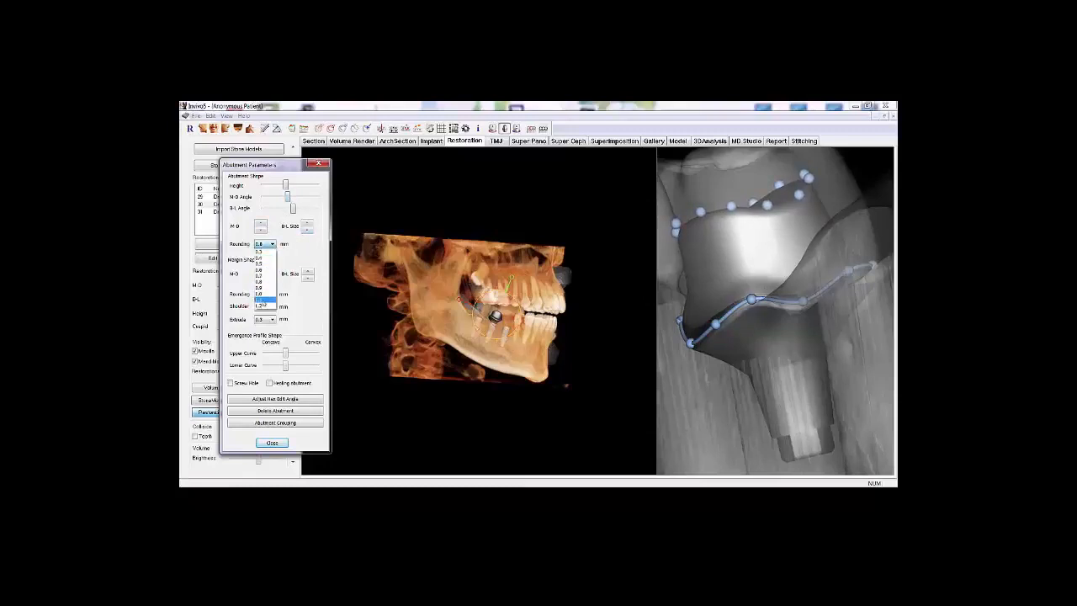
click(261, 300)
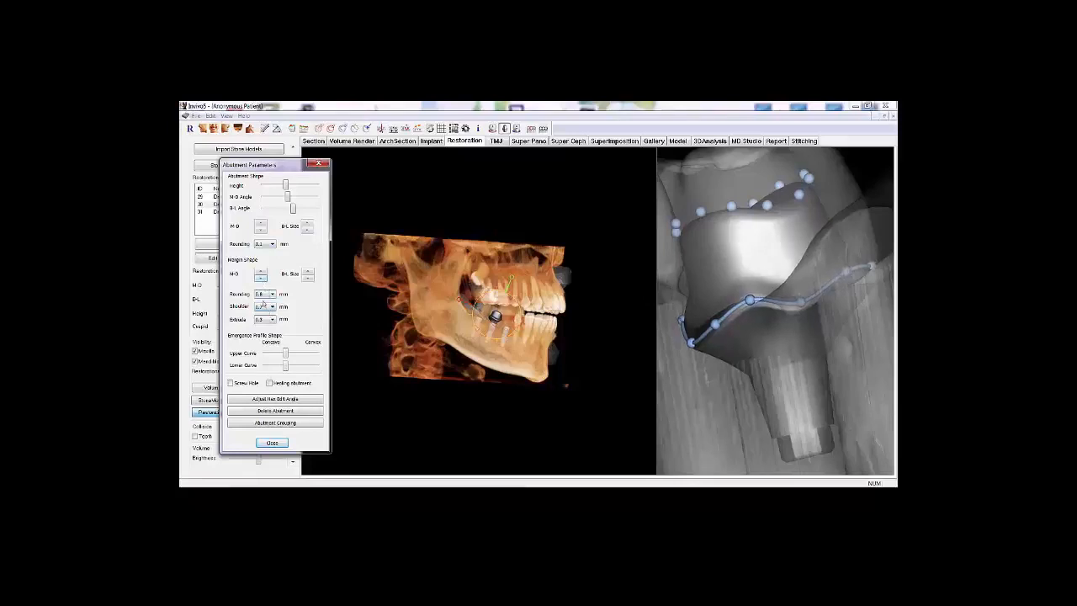
Set the abutment's margin shape to 0.5 mm shoulder, 0.3 mm rounding and 0.1 mm extrude
click(265, 307)
click(262, 326)
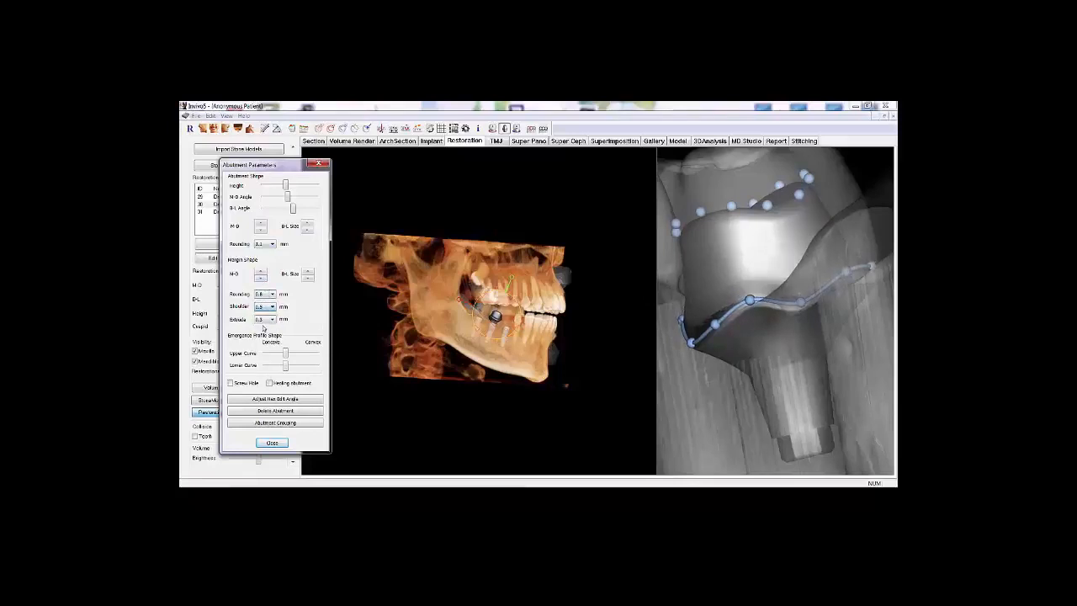
click(272, 294)
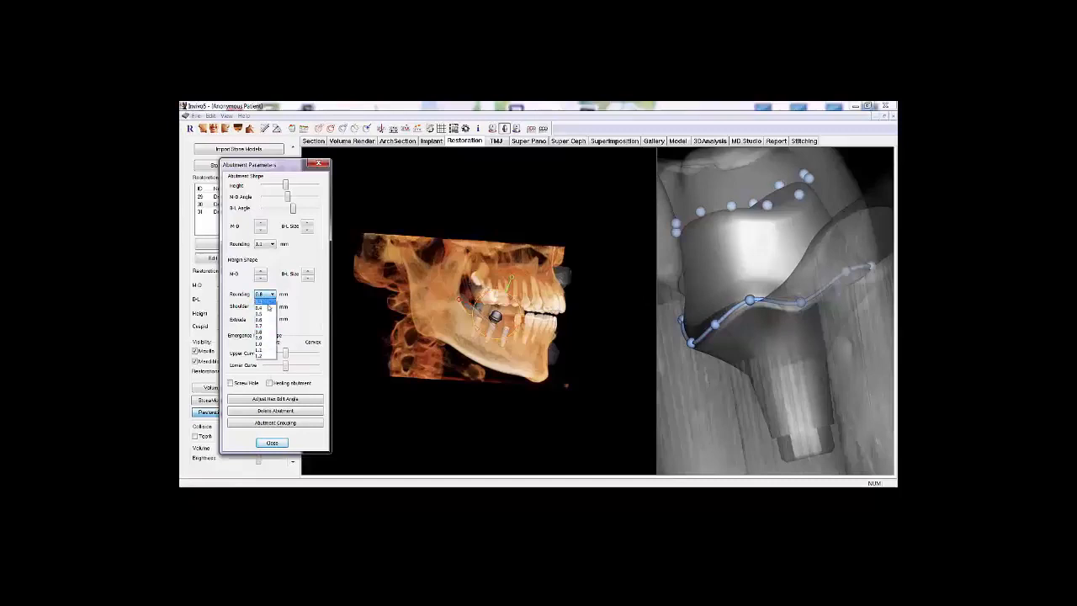
click(269, 325)
click(269, 320)
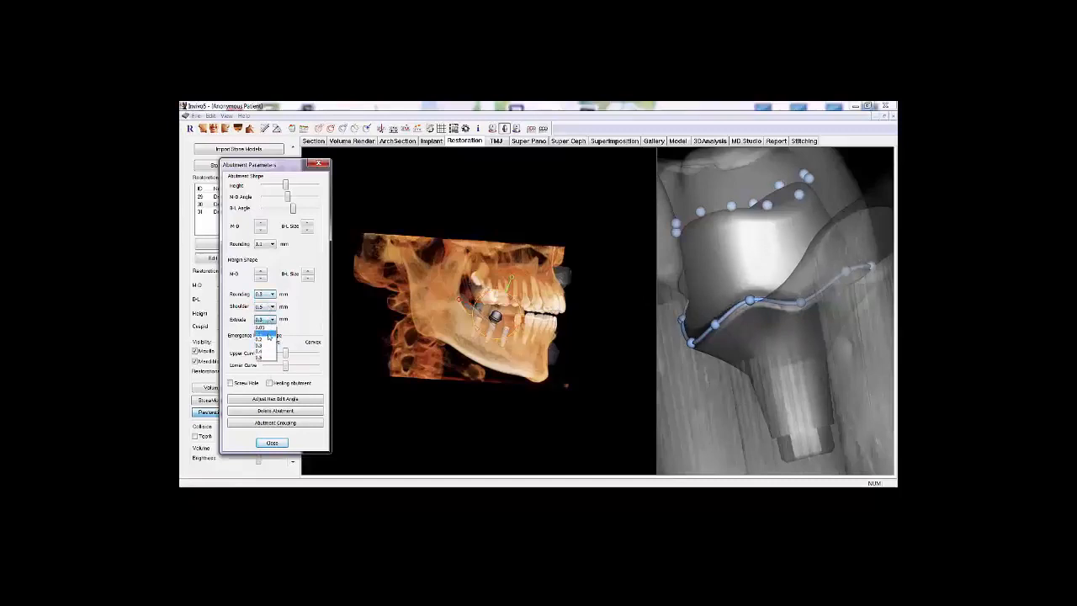
click(268, 336)
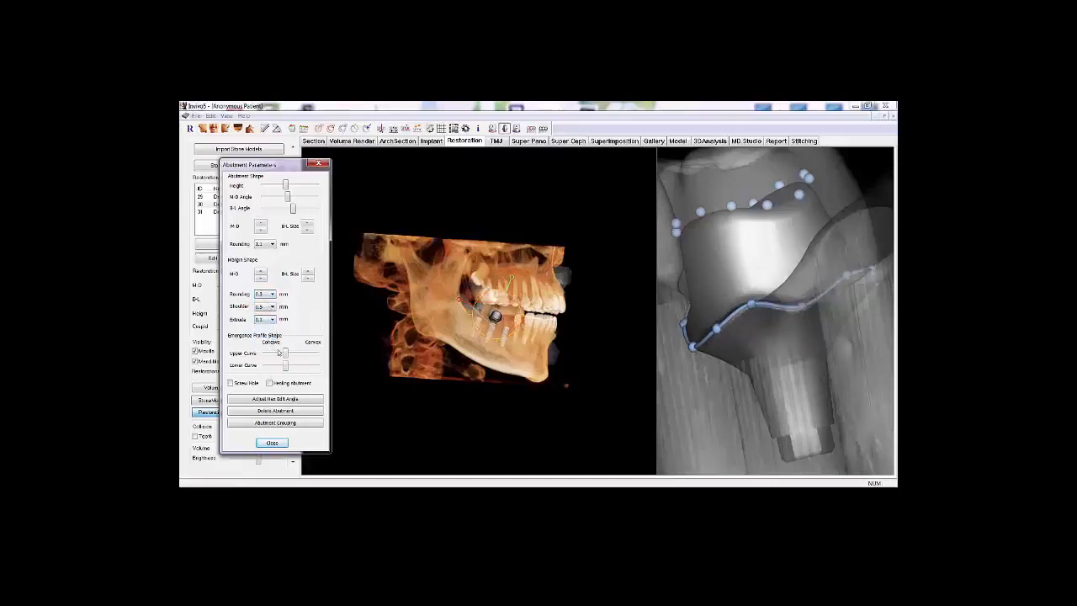
Make the upper and lower emergence profile curves slightly more concave and add a screw hole to the abutment
drag(284, 354, 281, 354)
drag(287, 366, 282, 367)
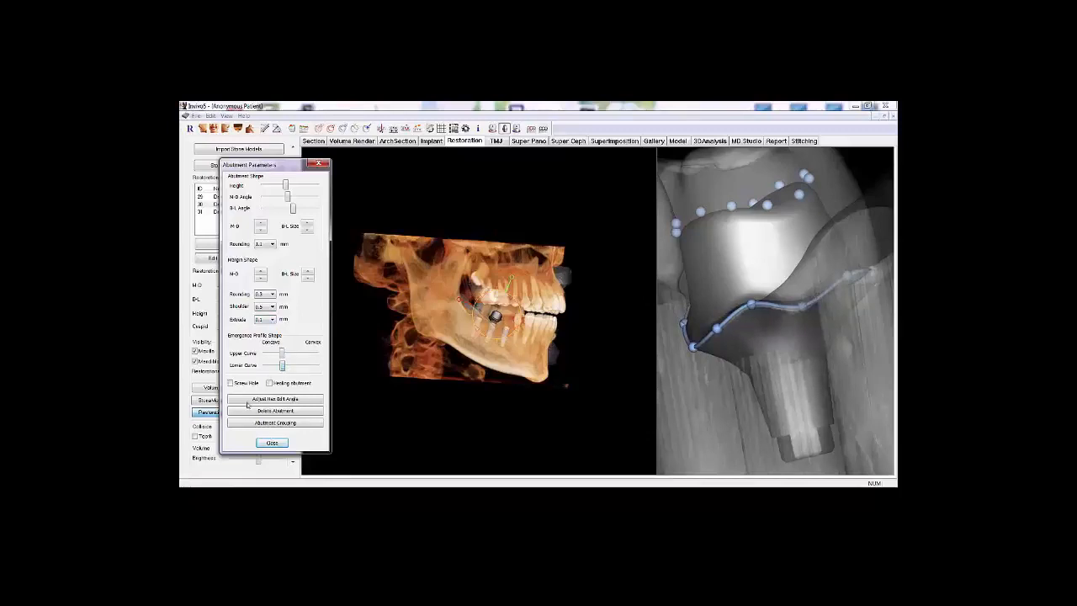
click(230, 382)
drag(746, 250, 755, 290)
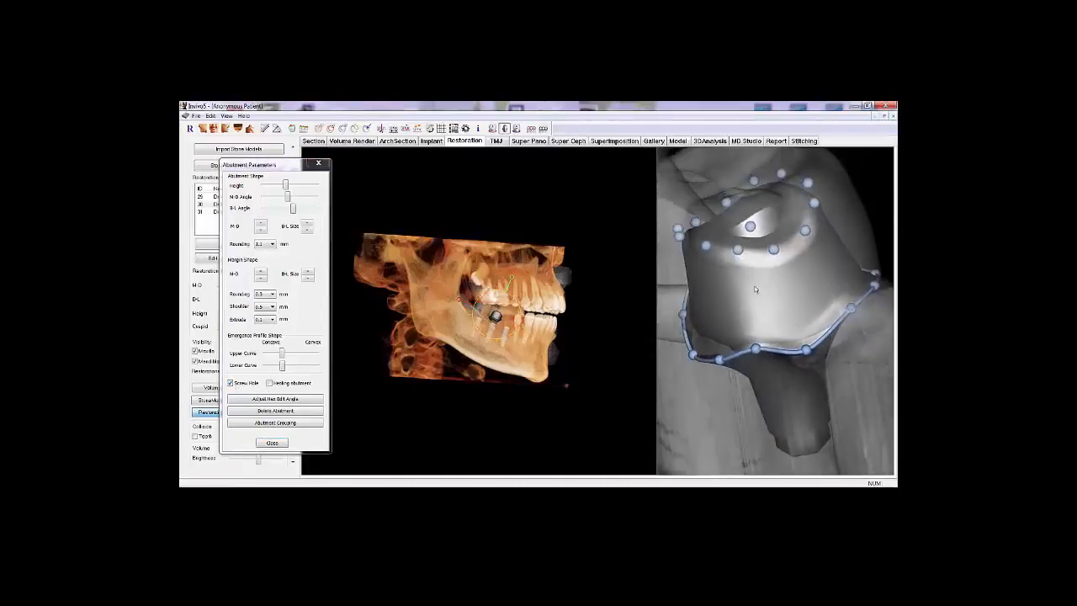
Adjust the abutment's hex angle, finish the hex edit and briefly preview the healing abutment option
click(275, 398)
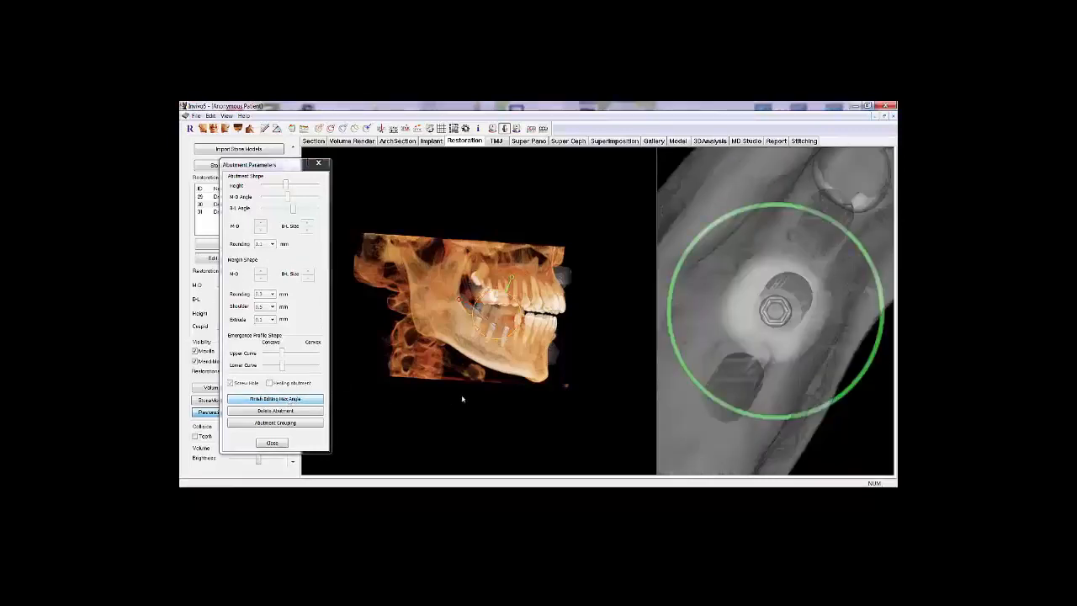
mouse_move(776, 212)
mouse_down()
mouse_move(736, 217)
mouse_move(662, 264)
mouse_up()
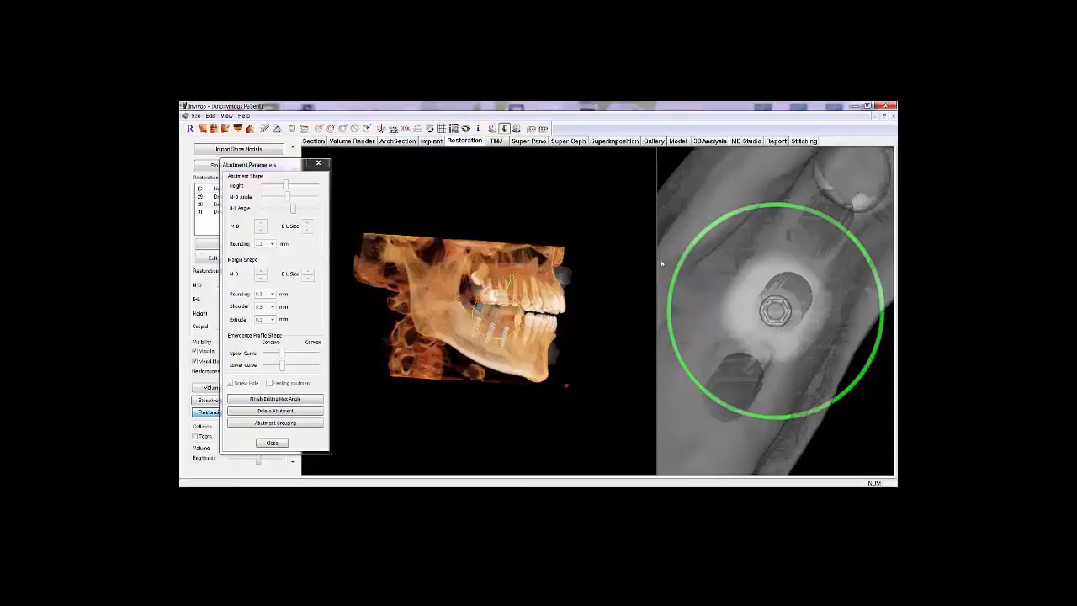
click(299, 399)
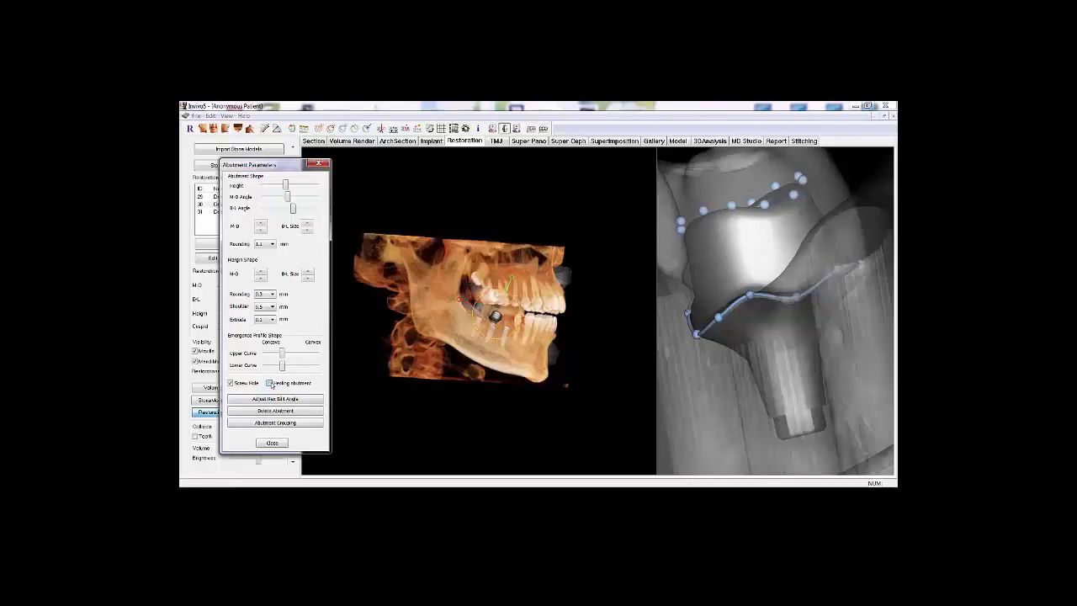
click(269, 383)
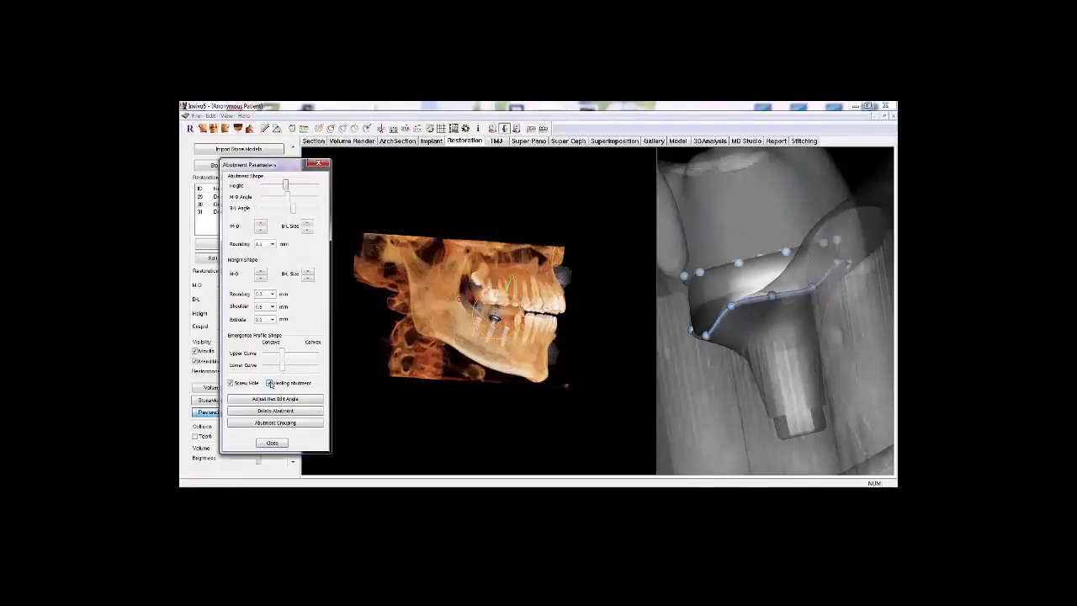
click(270, 383)
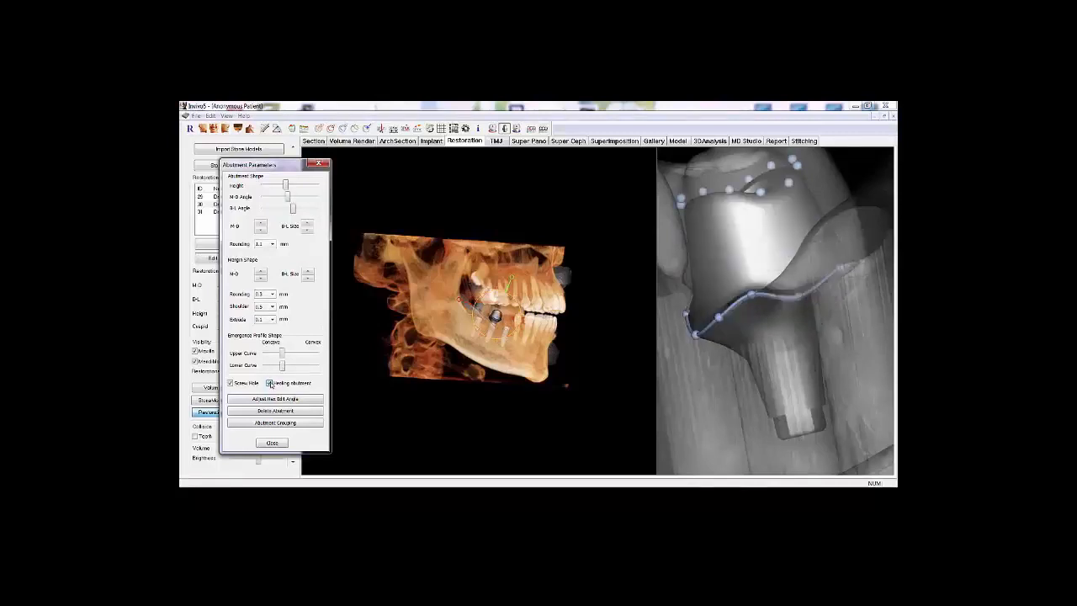
Create an abutment for the frontmost of the three lower implants
click(512, 330)
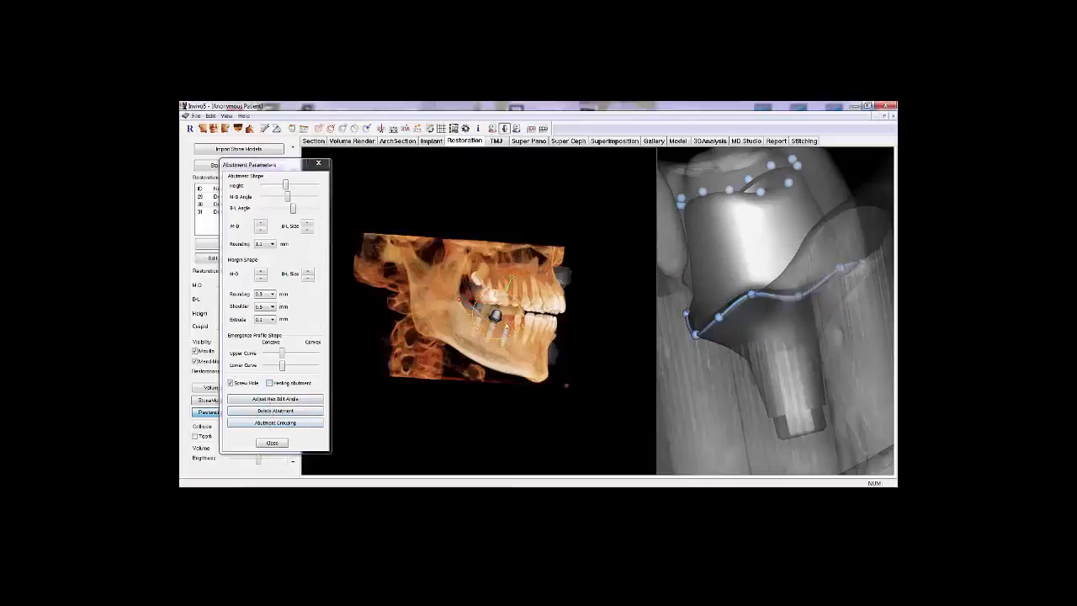
click(275, 411)
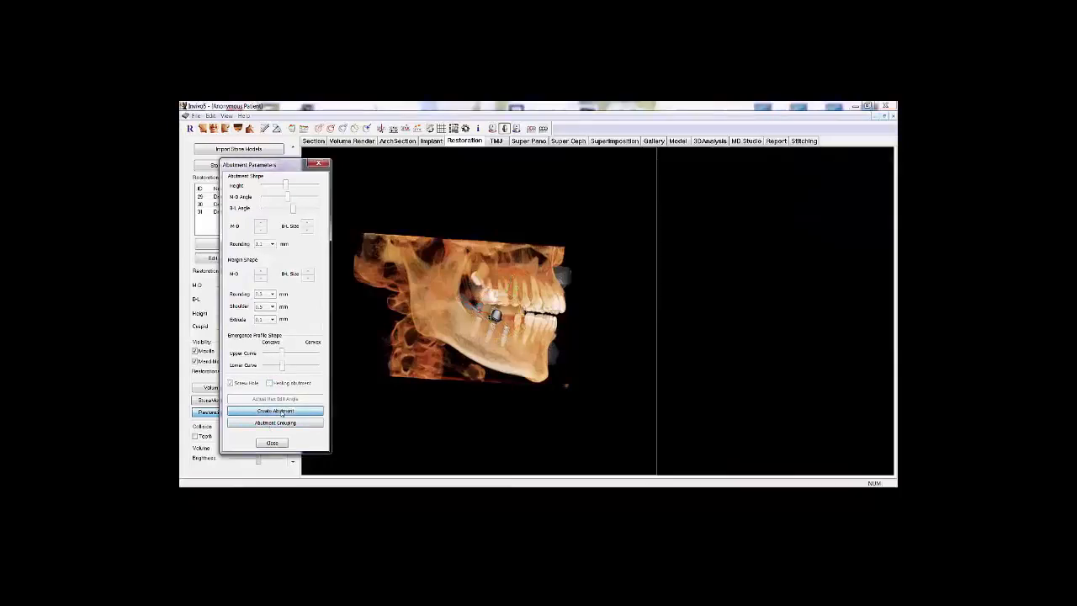
click(282, 411)
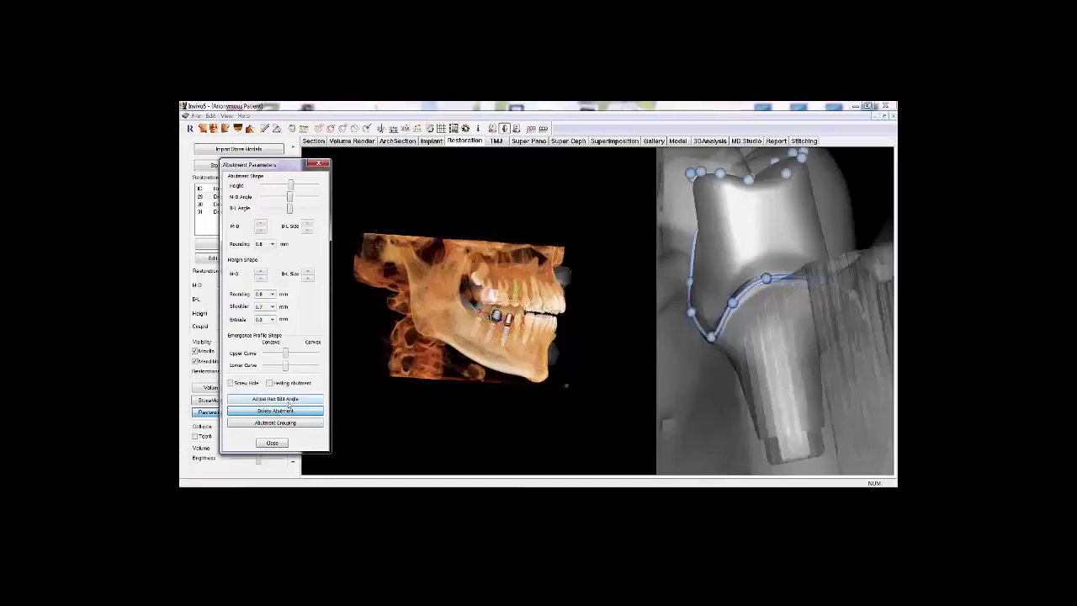
Group the abutments of teeth 29 and 30, and adjust the new abutment's B-L angle and upper control point
click(279, 423)
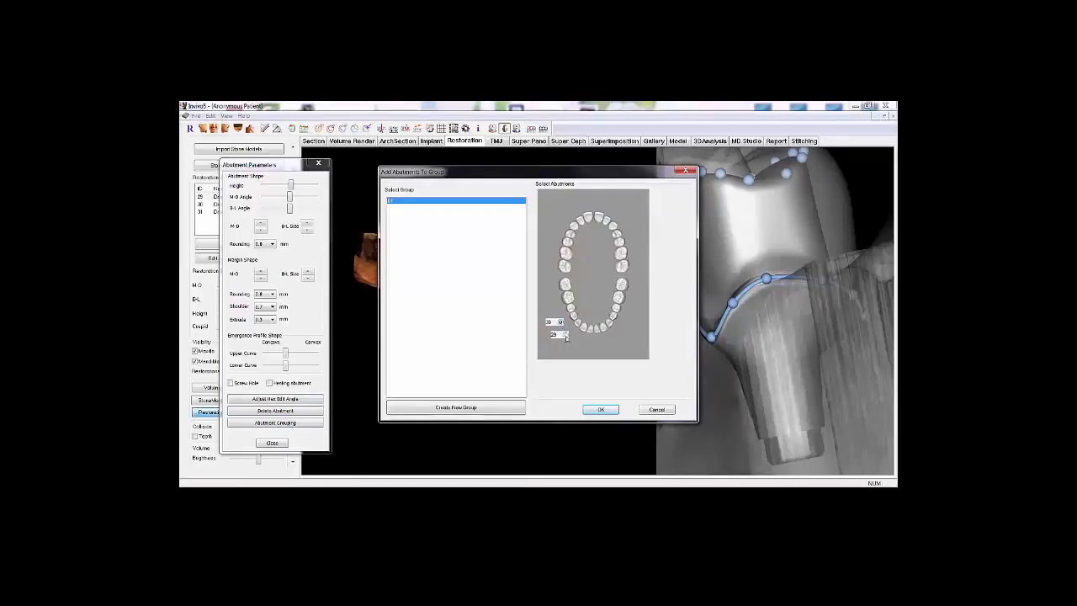
click(589, 411)
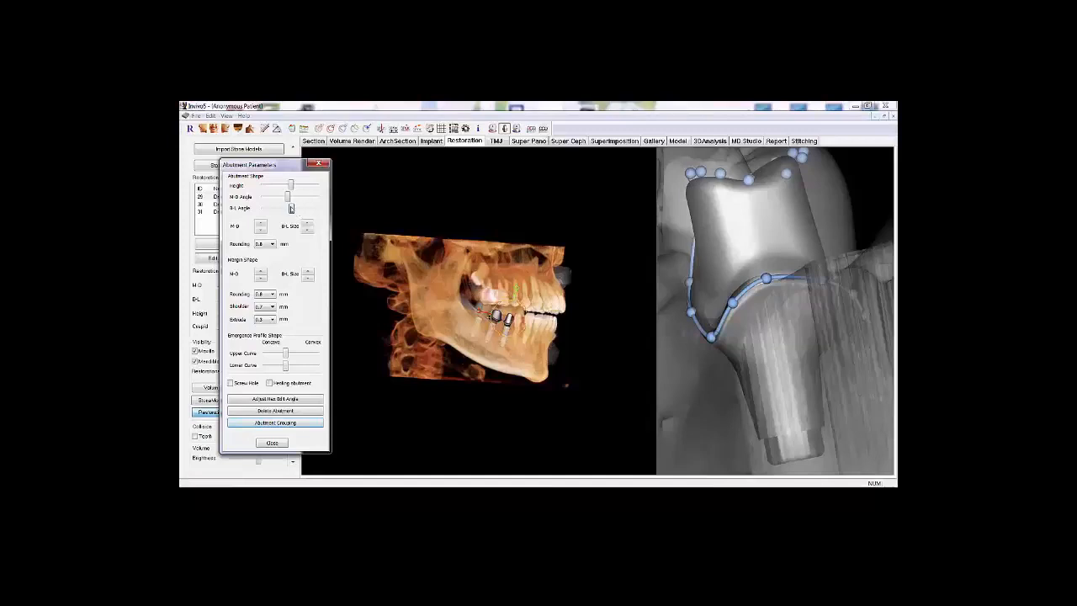
drag(291, 208, 289, 210)
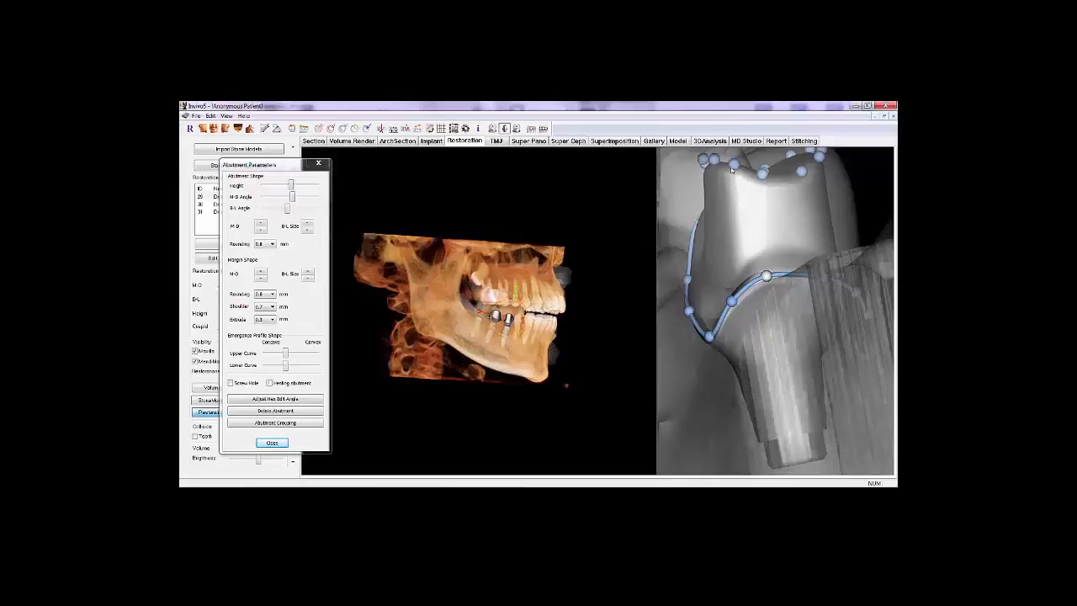
drag(731, 168, 731, 173)
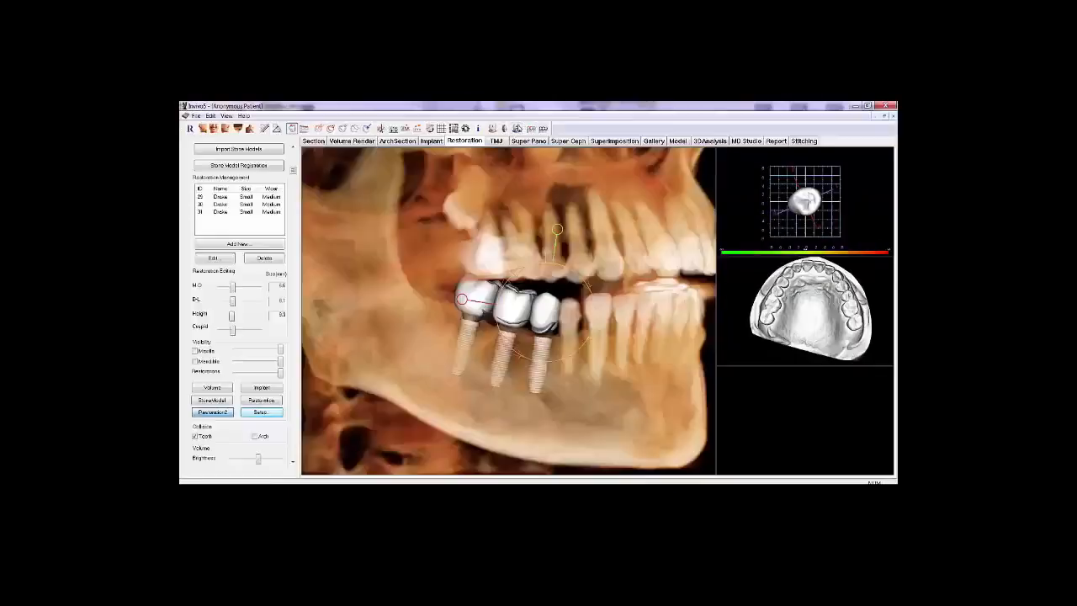
Build the frontmost crown with a 0.01 mm cement gap thickness, showing and blocking out the undercut regions
click(518, 128)
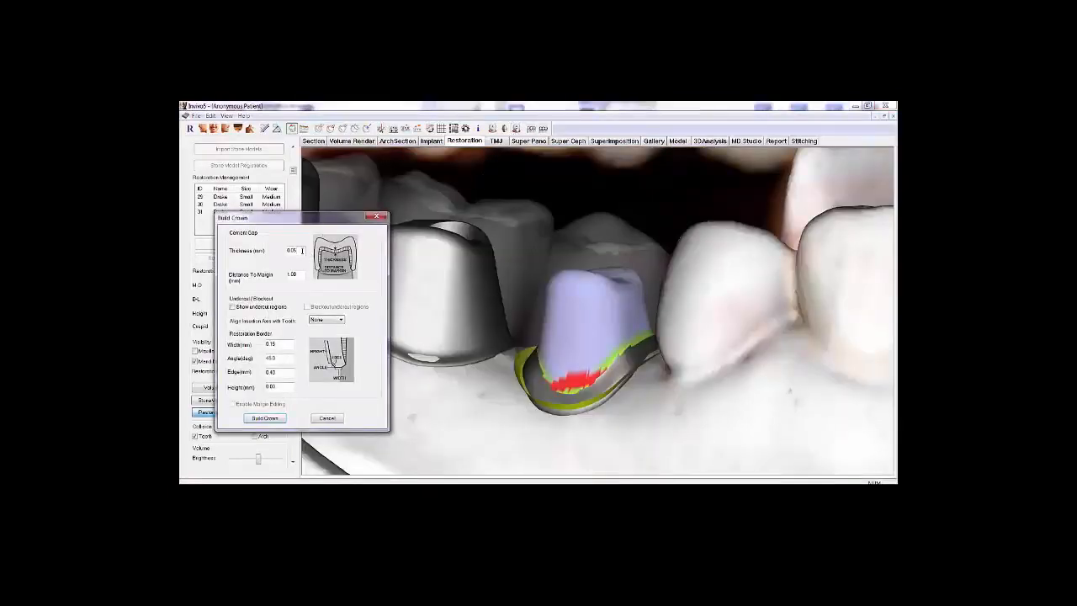
text(1)
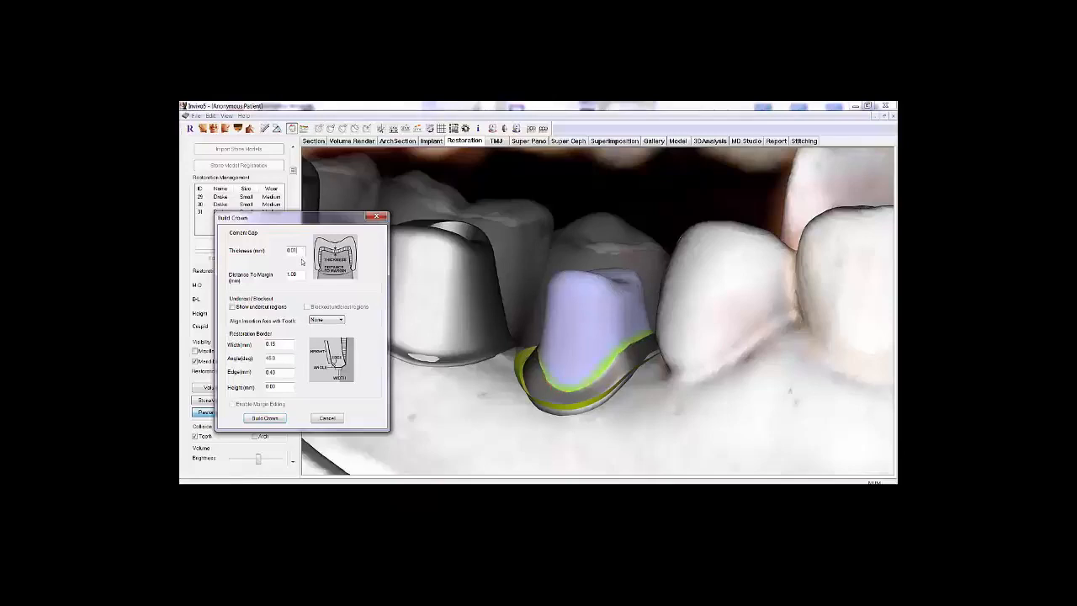
click(232, 307)
drag(490, 382, 481, 342)
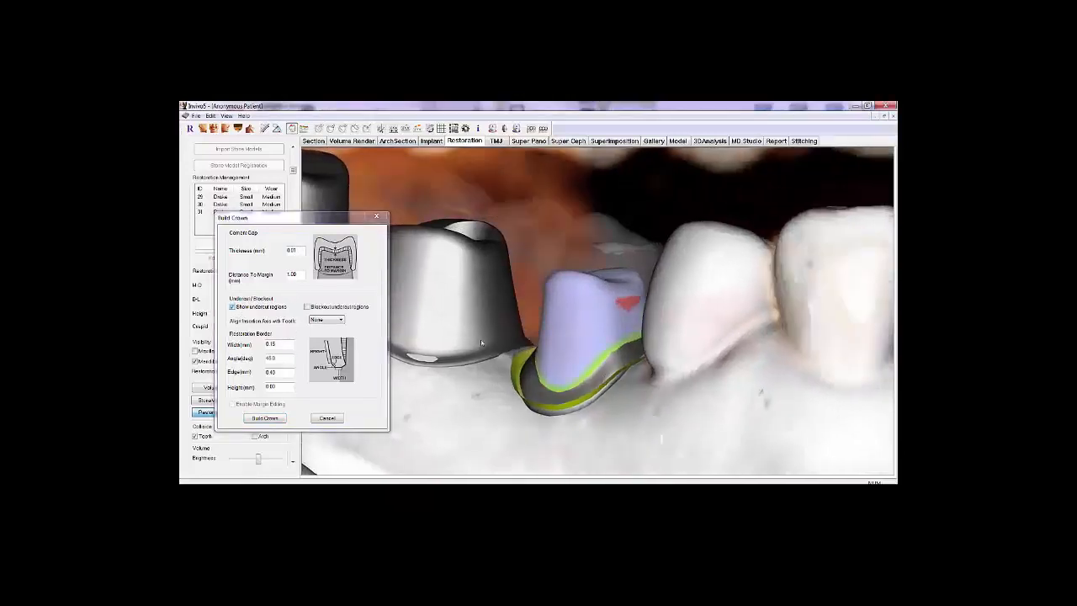
click(306, 308)
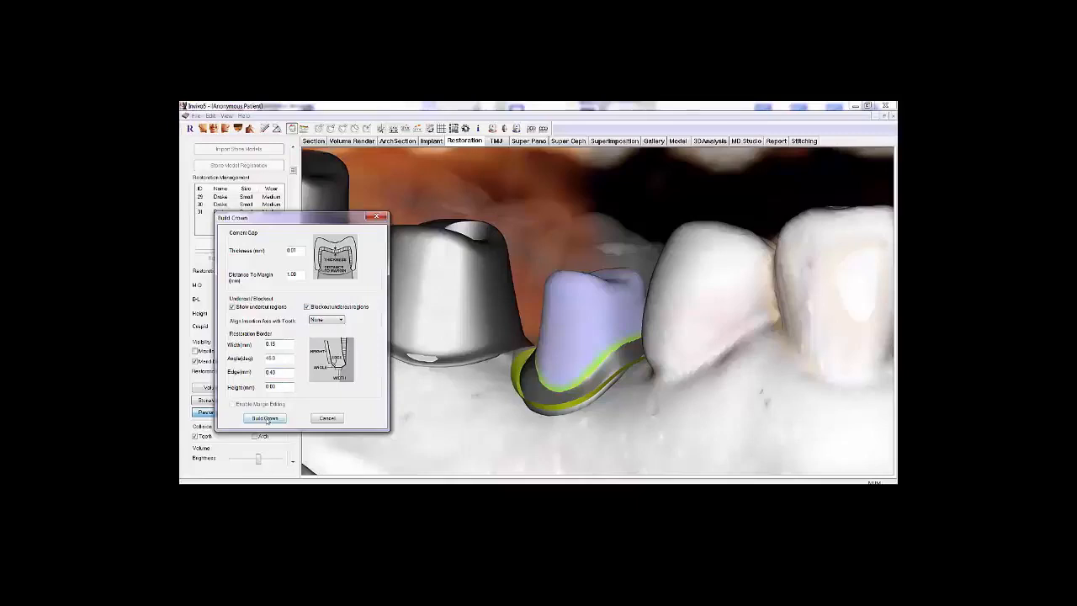
click(265, 419)
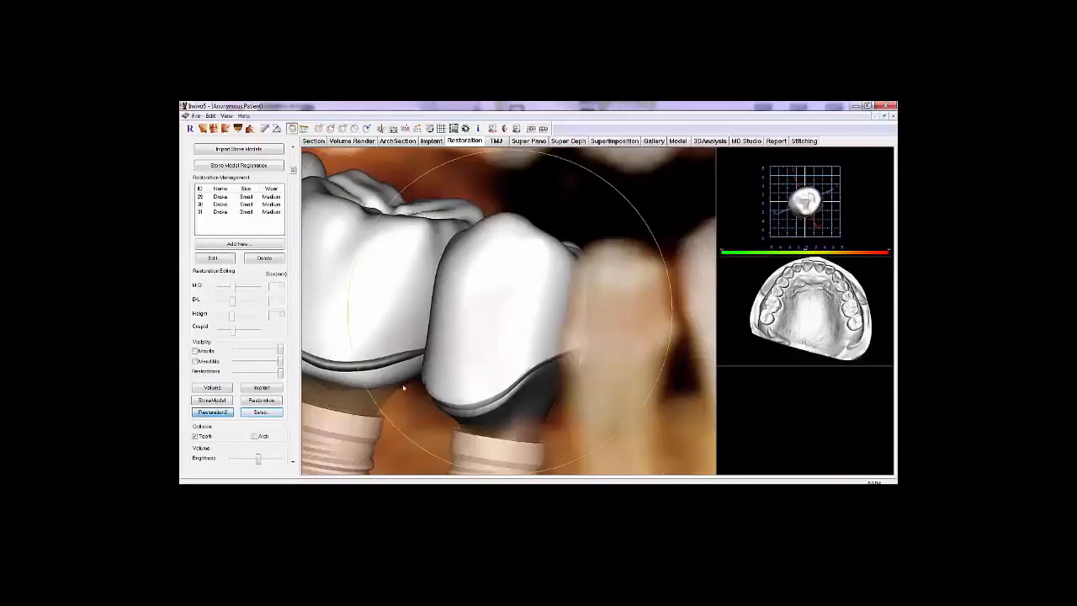
Hide the abutments in the Restoration2 visibility preset and inspect the underside of the built crown
click(256, 411)
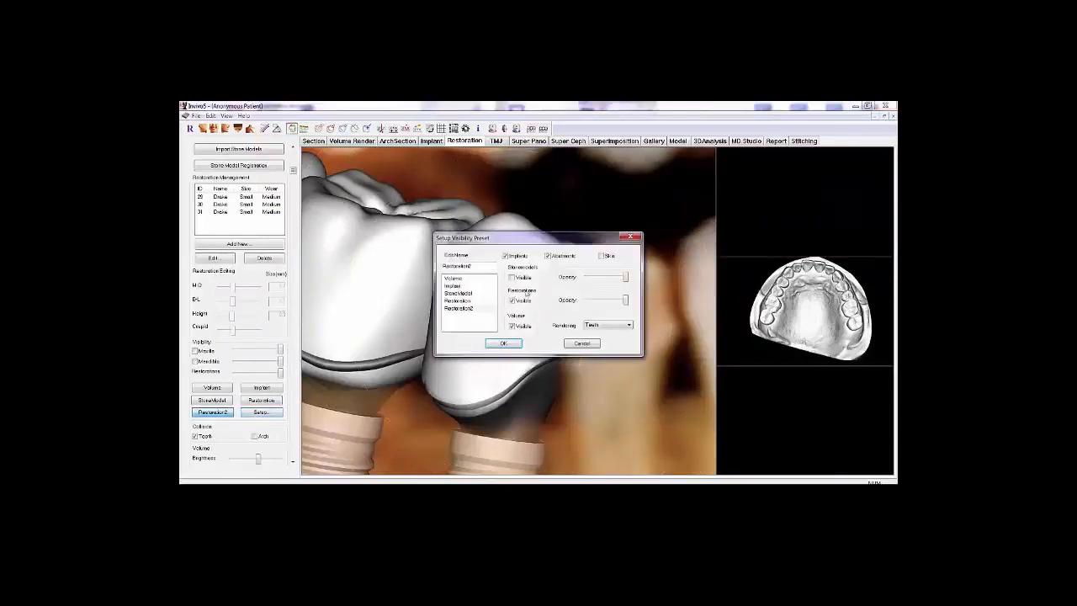
click(548, 256)
click(501, 343)
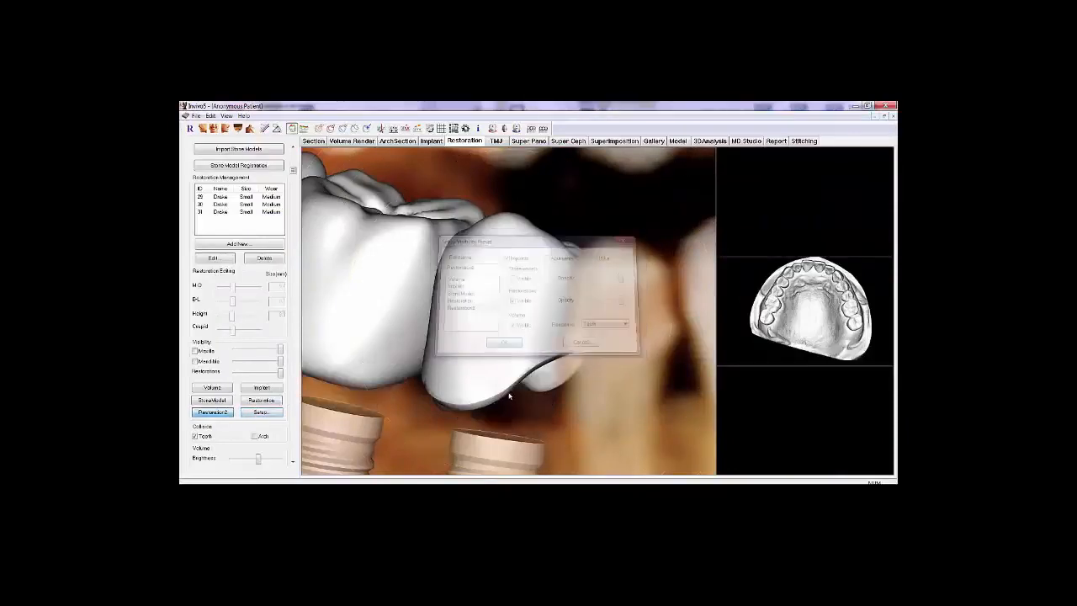
drag(509, 395, 543, 399)
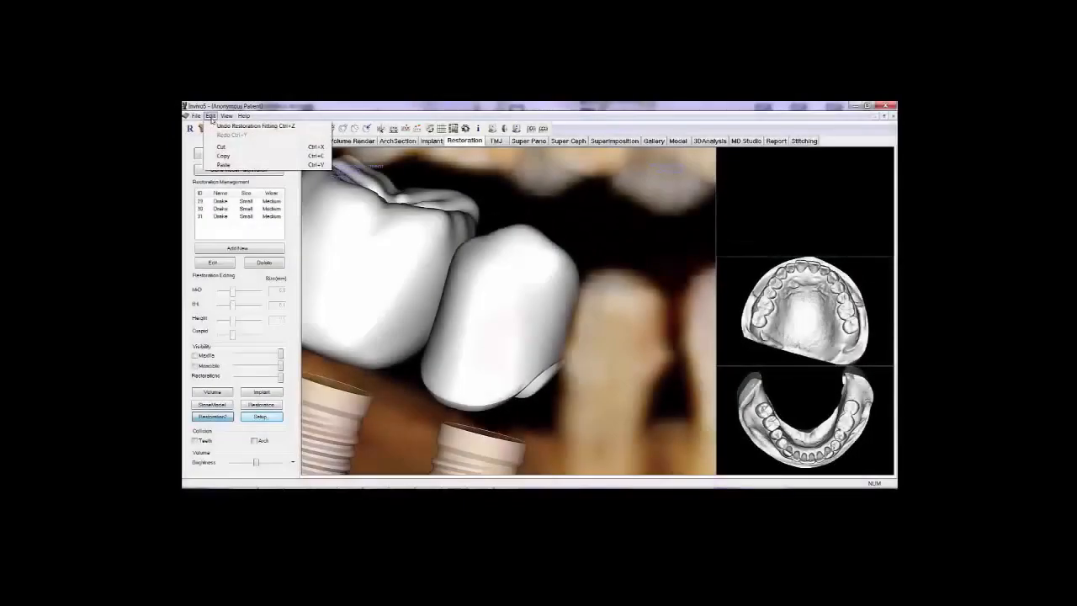
Undo the restoration fitting and accept undoing the entire process
click(252, 126)
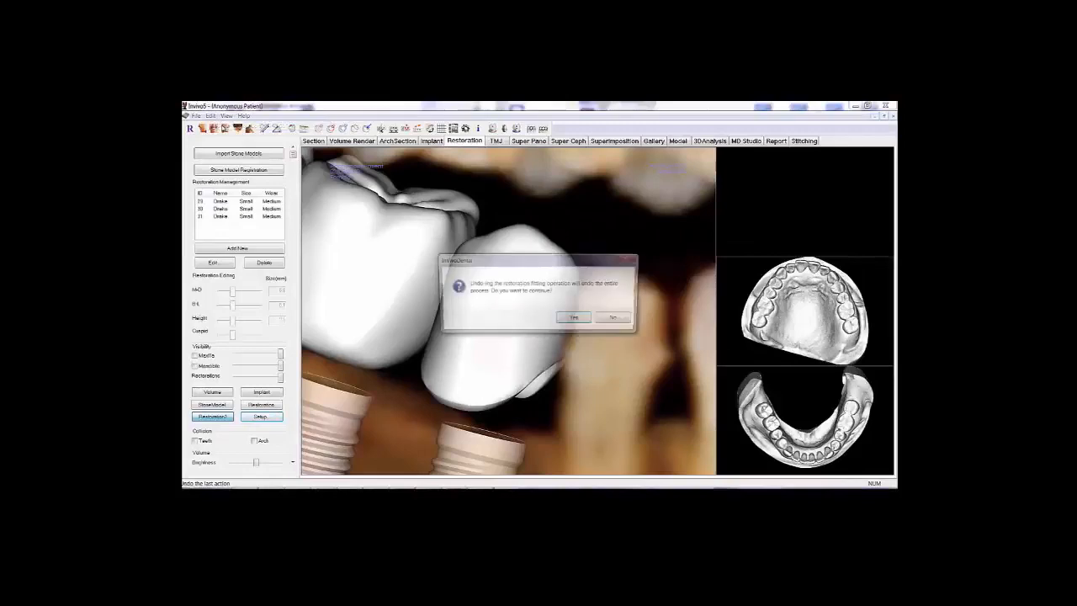
click(576, 319)
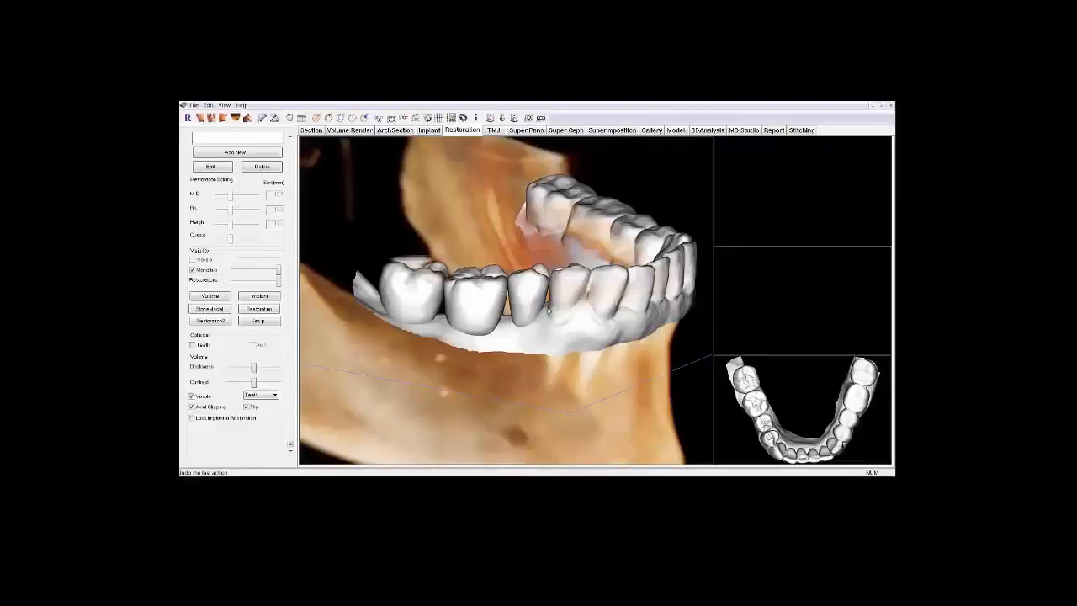
Create a scaled pontic from the middle posterior crown and tilt it to inspect its underside
click(473, 305)
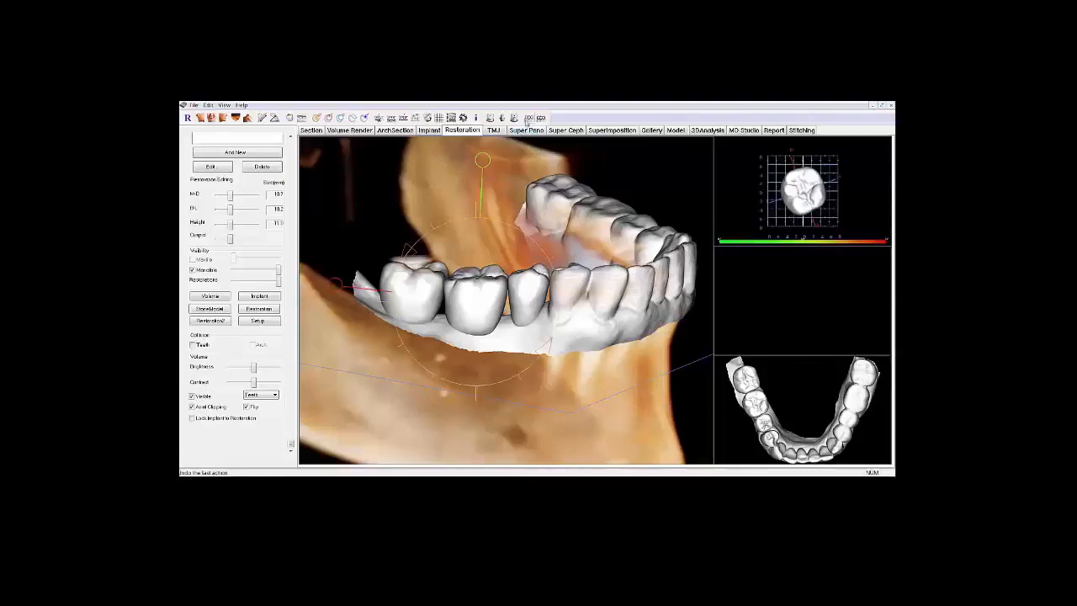
click(528, 119)
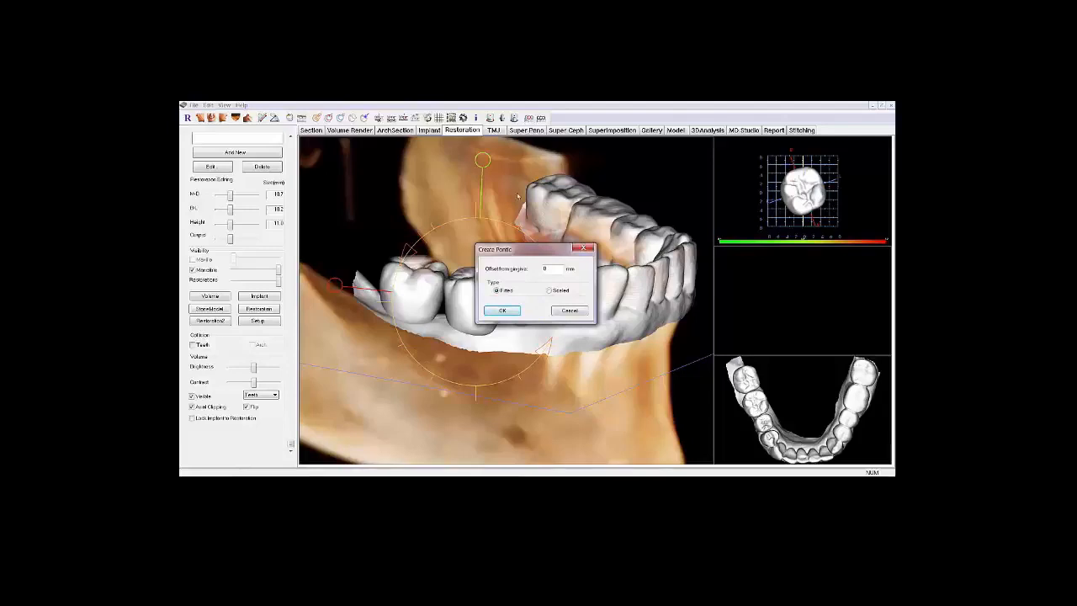
click(550, 291)
drag(557, 272, 534, 270)
click(512, 311)
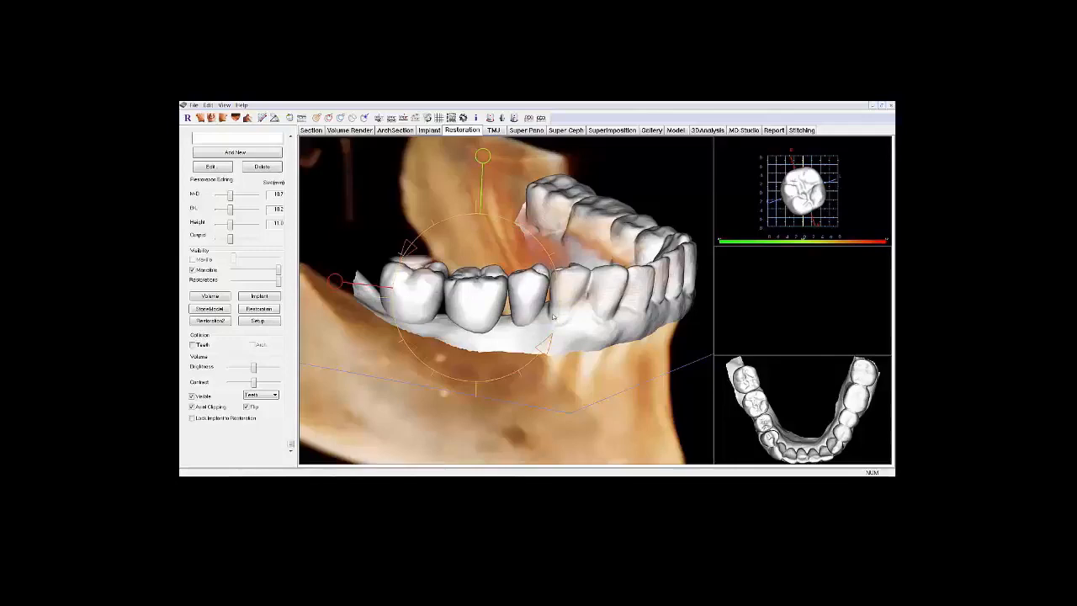
drag(511, 312, 604, 315)
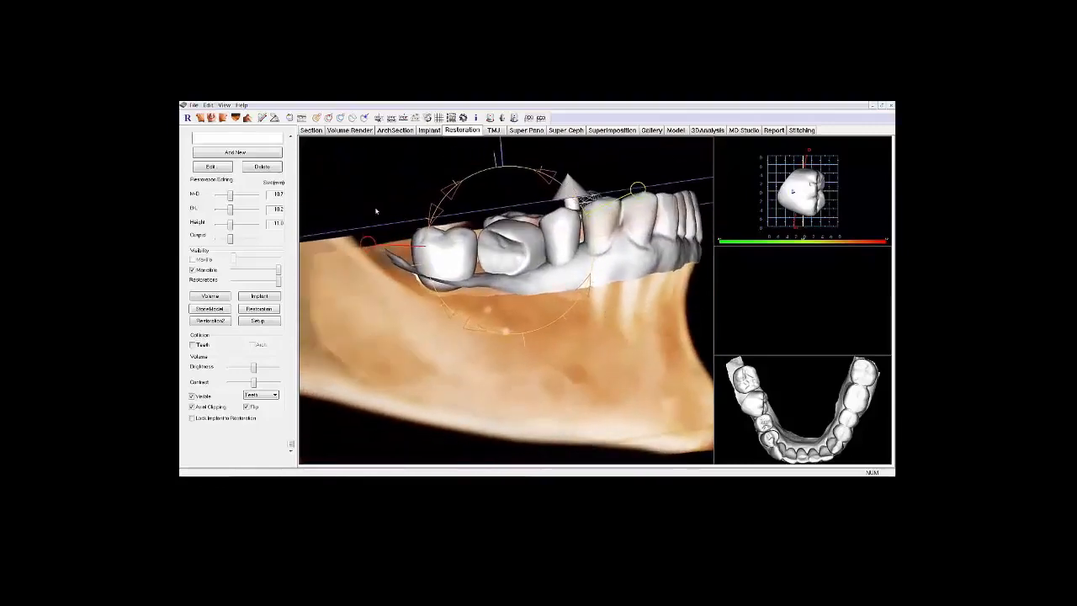
click(207, 105)
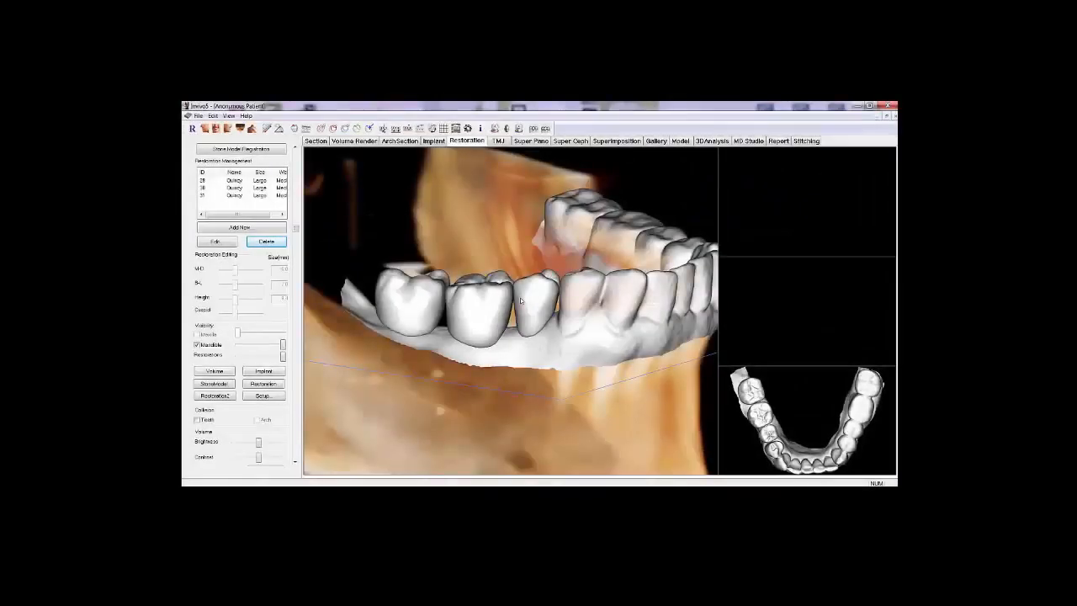
Join the crowns of teeth 29, 30 and 31 into a bridge
click(411, 308)
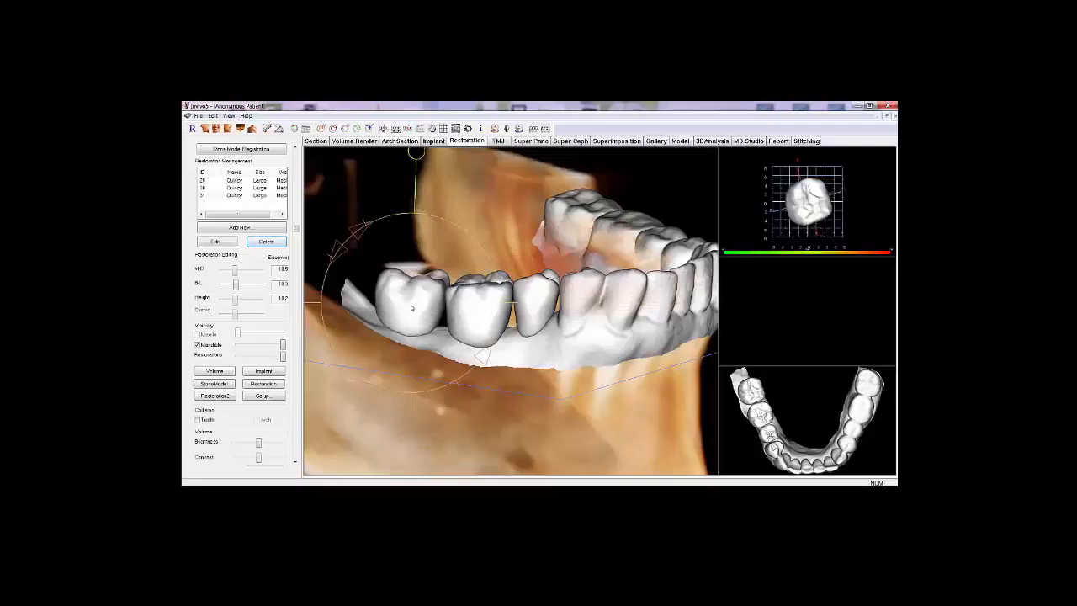
click(470, 314)
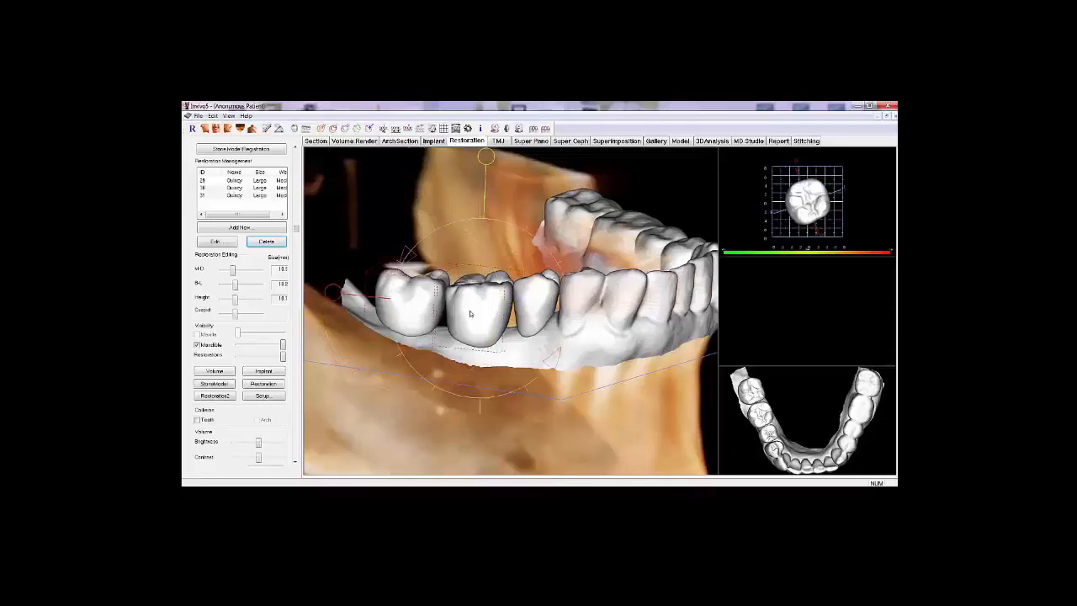
click(531, 305)
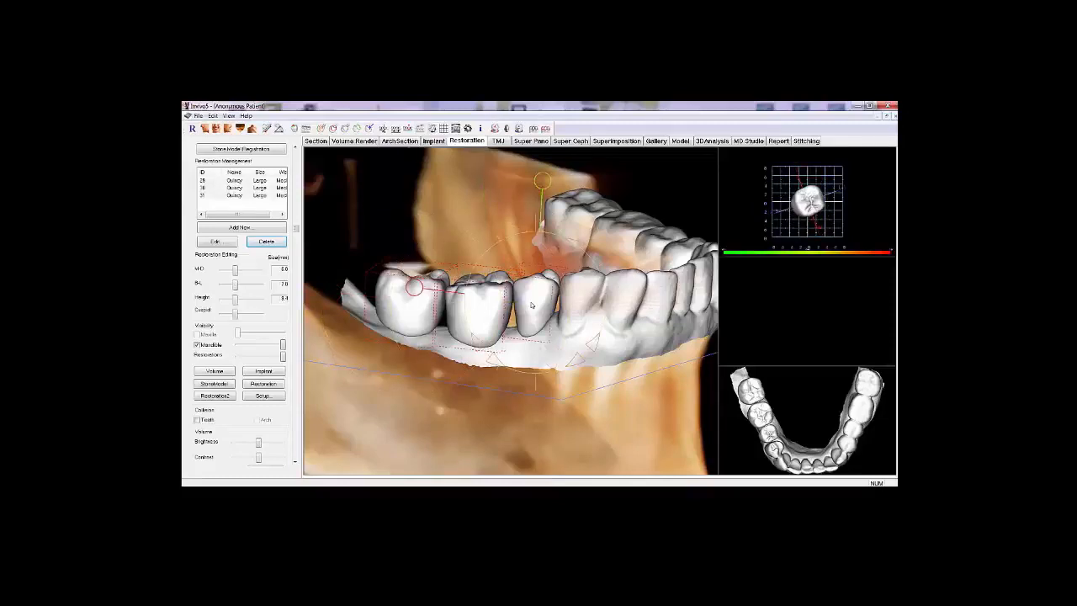
click(547, 129)
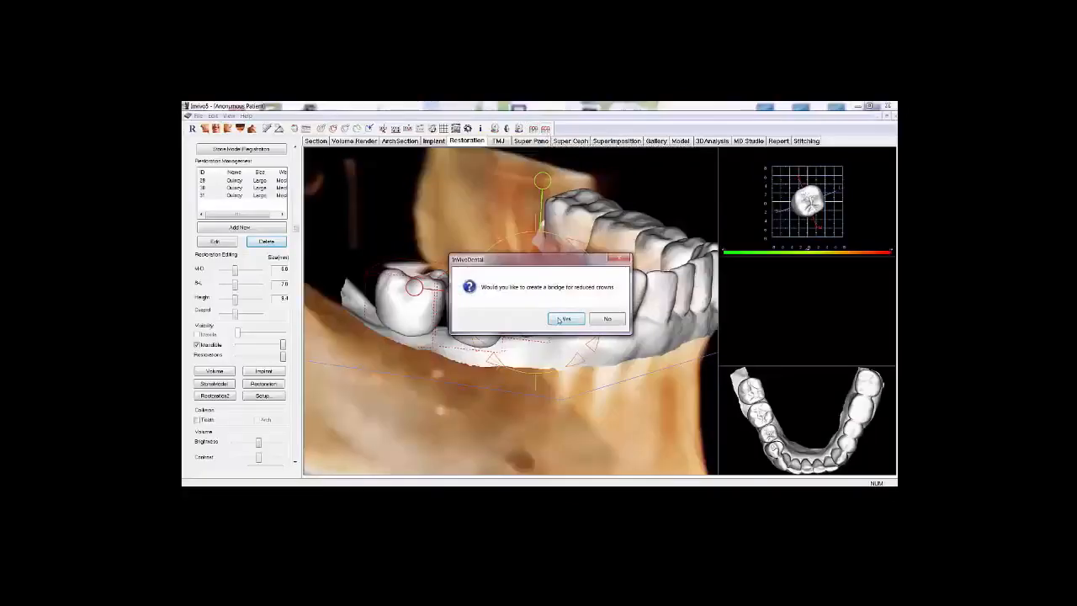
click(561, 319)
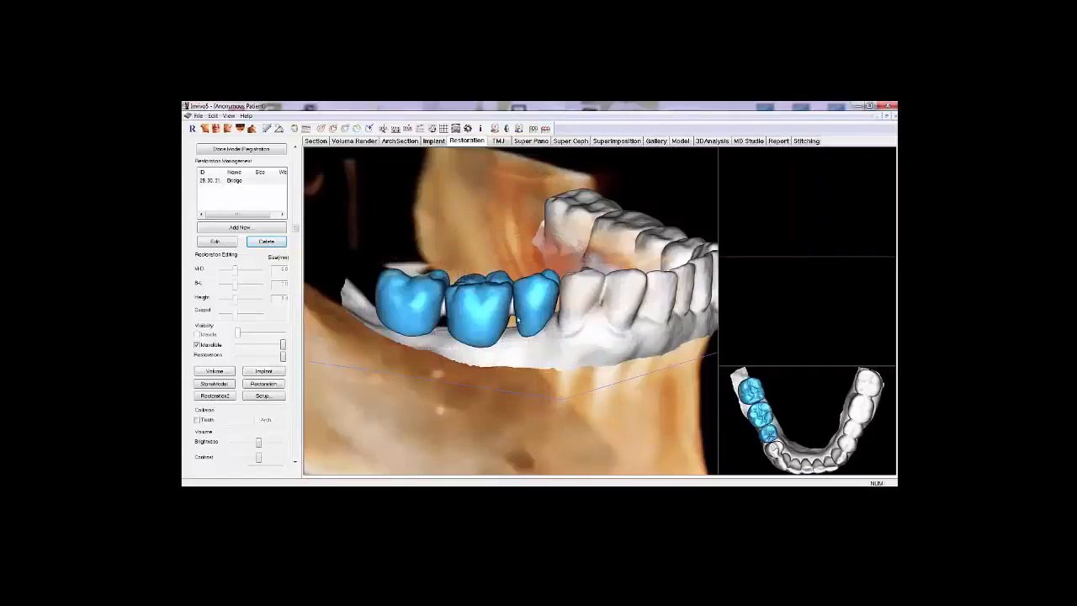
Give the connector between teeth 29 and 30 a square cross section, enlarging its end diameter to about 4.7 mm and its middle to about 4.6 mm
click(511, 312)
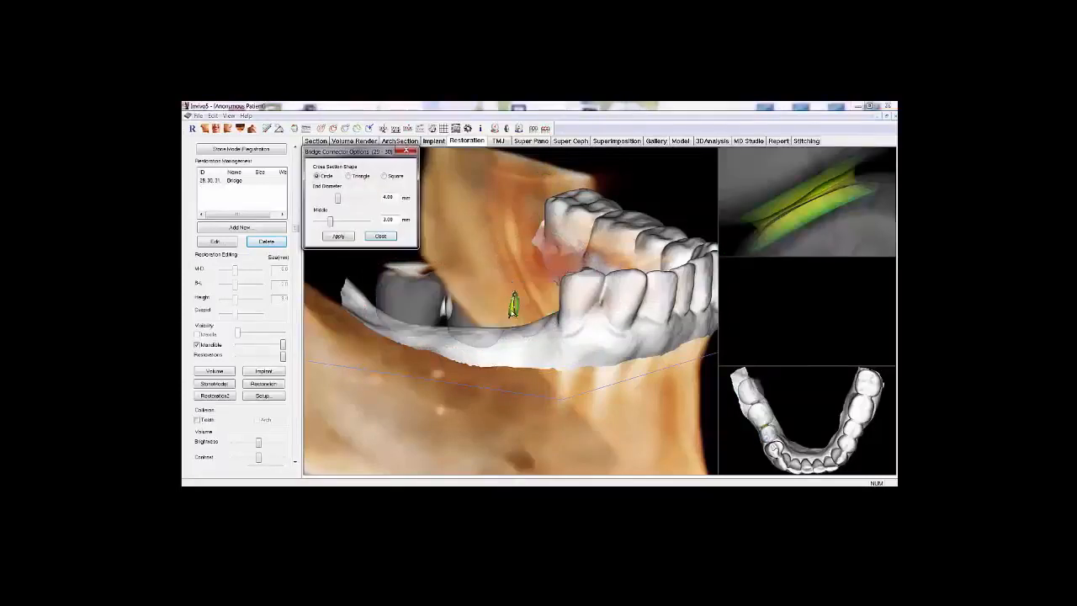
click(349, 176)
click(384, 176)
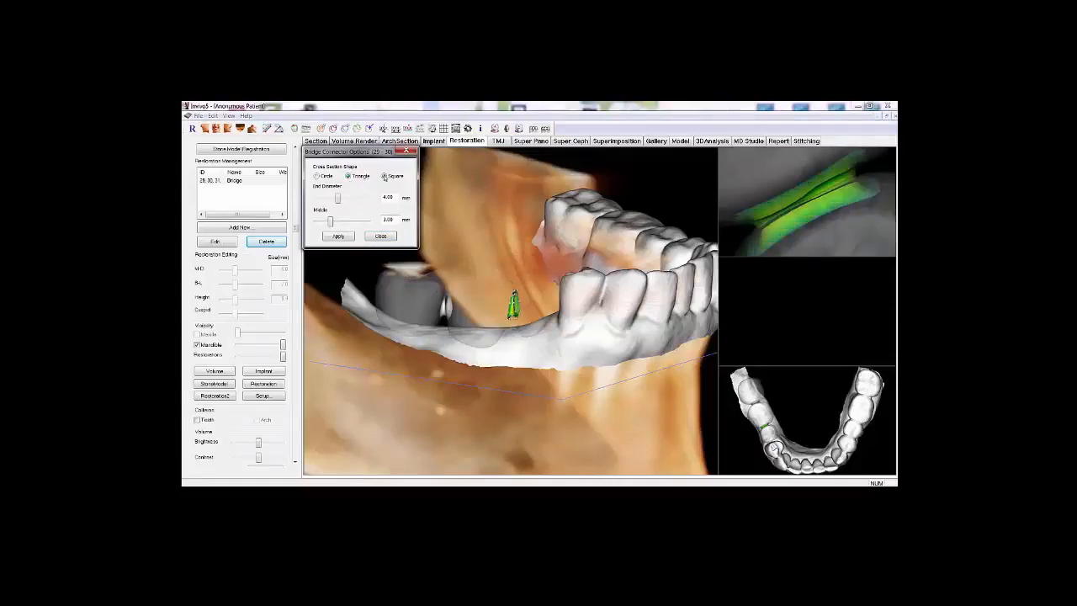
drag(339, 198, 343, 221)
click(340, 237)
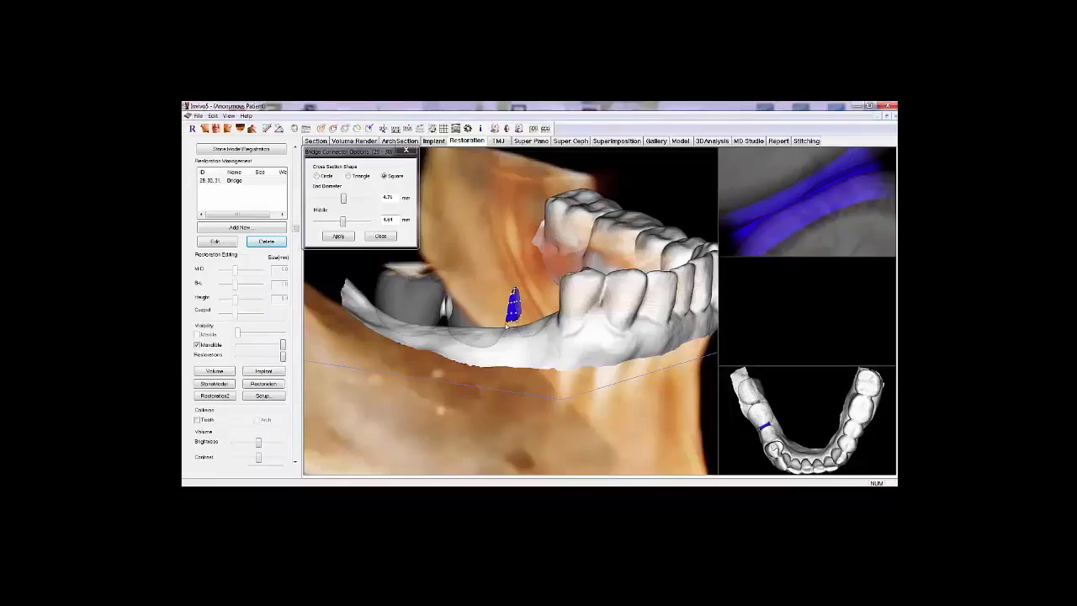
click(340, 237)
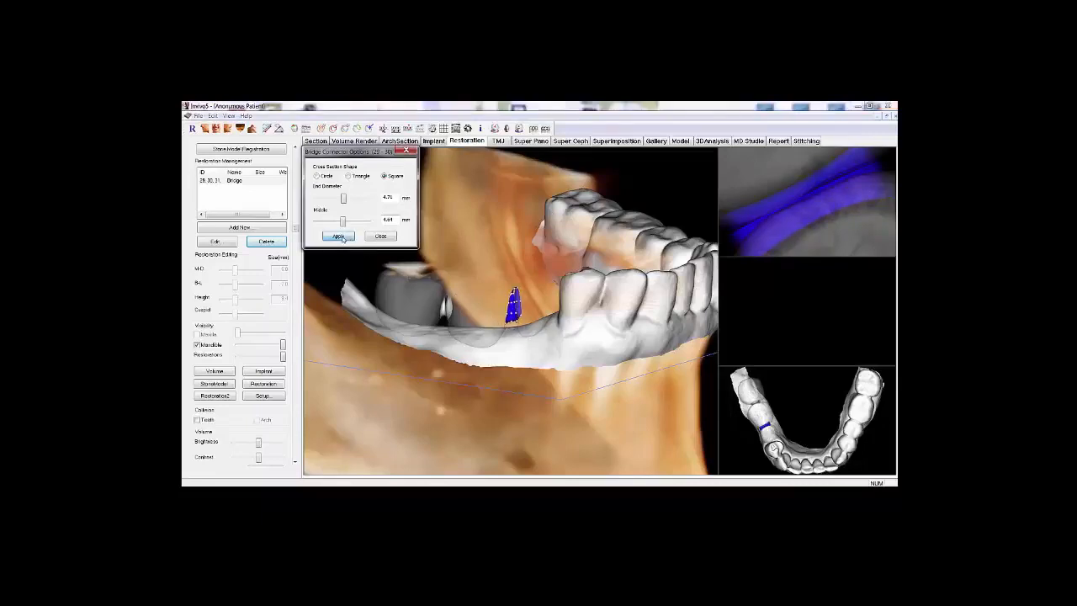
click(379, 236)
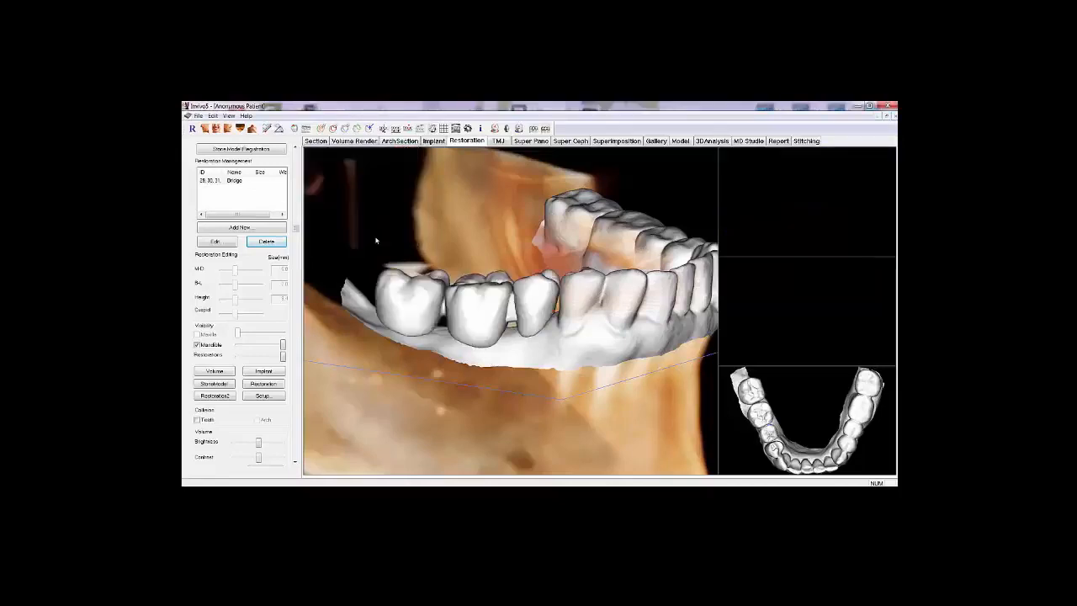
Select the three-unit bridge and undo the last change
click(484, 319)
mouse_move(484, 319)
mouse_down()
mouse_move(475, 318)
mouse_move(484, 317)
mouse_up()
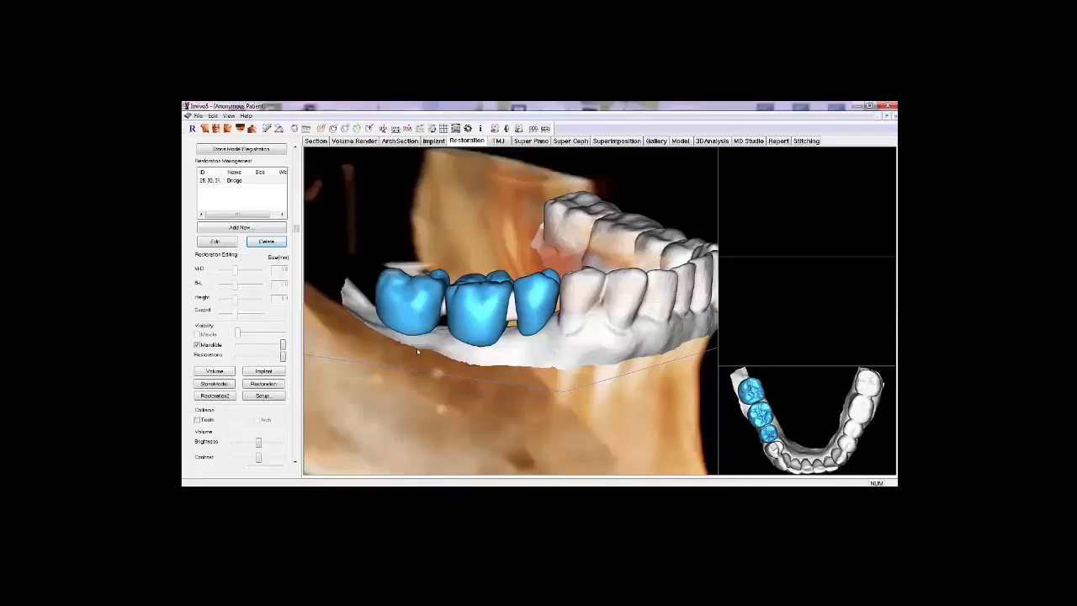
key(ctrl+z)
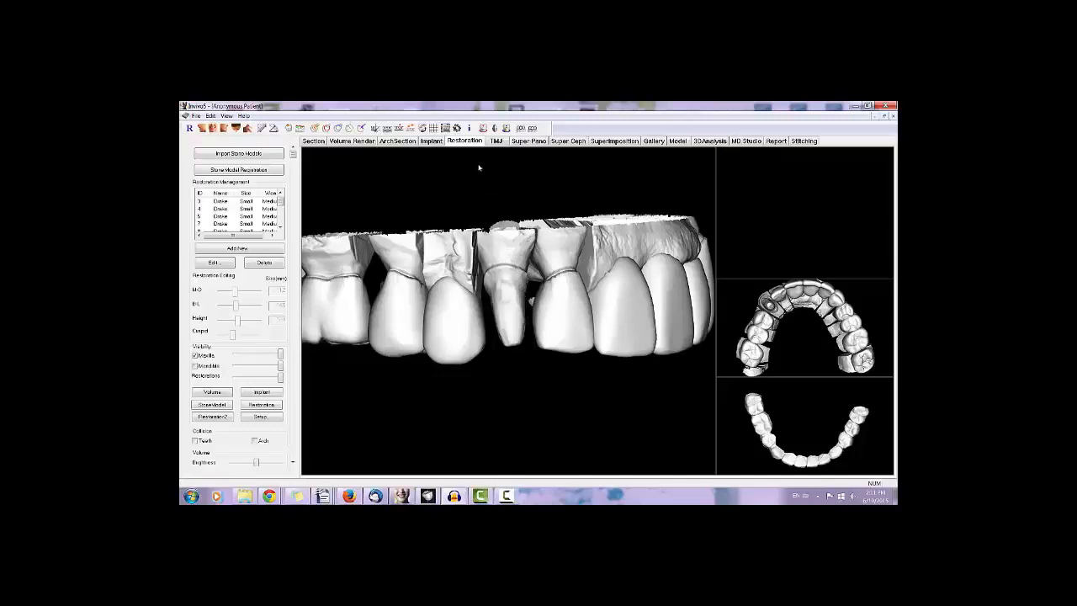
Draw a closed margin line around the prepared tooth on the maxillary stone model, picking points in the occlusal view
click(483, 128)
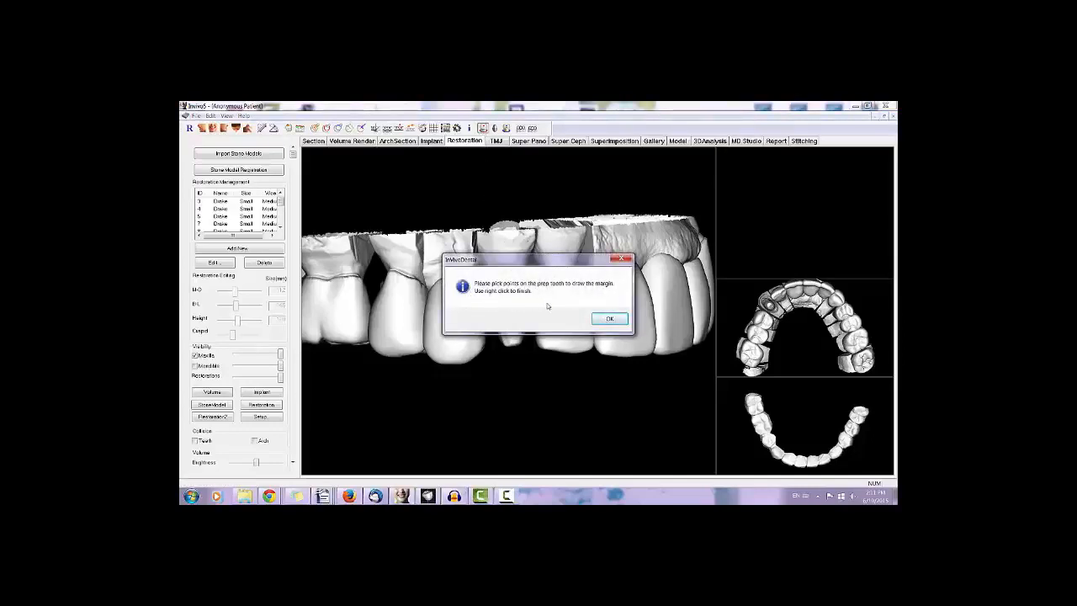
click(608, 319)
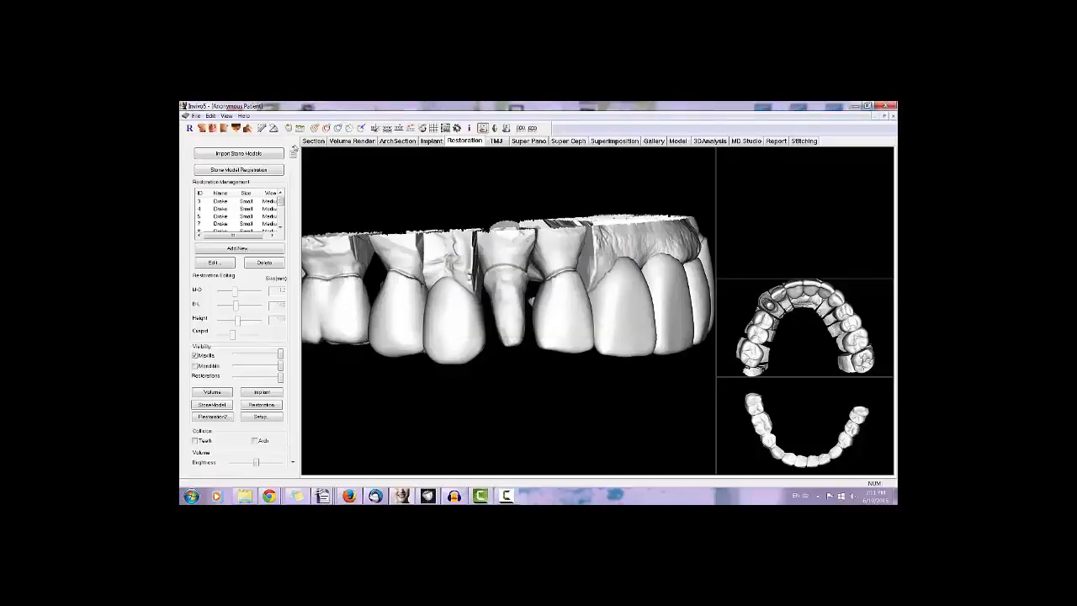
click(248, 129)
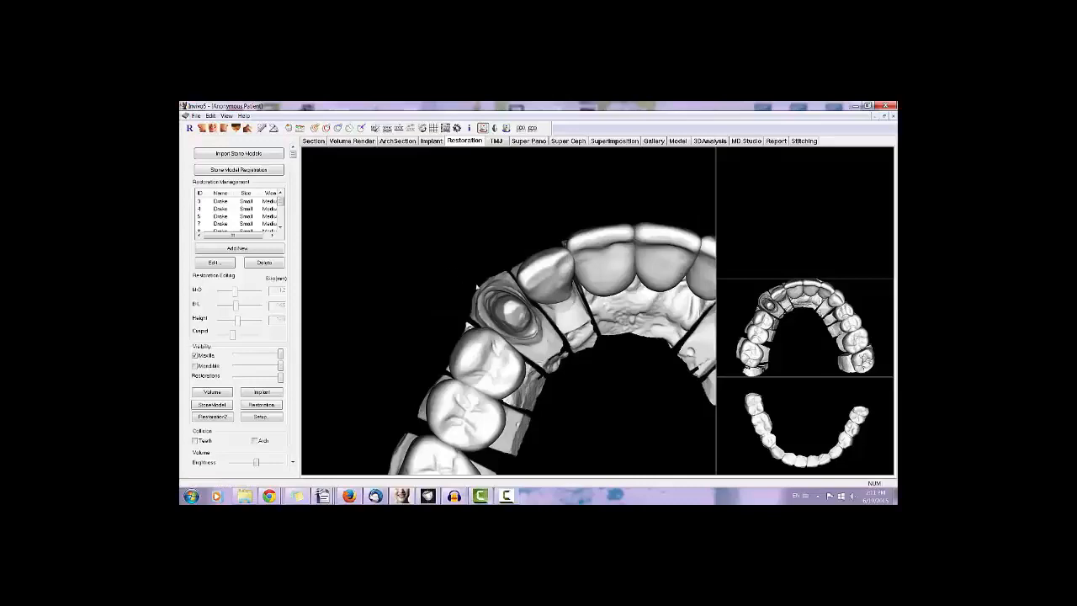
click(485, 291)
click(478, 298)
click(478, 306)
click(482, 319)
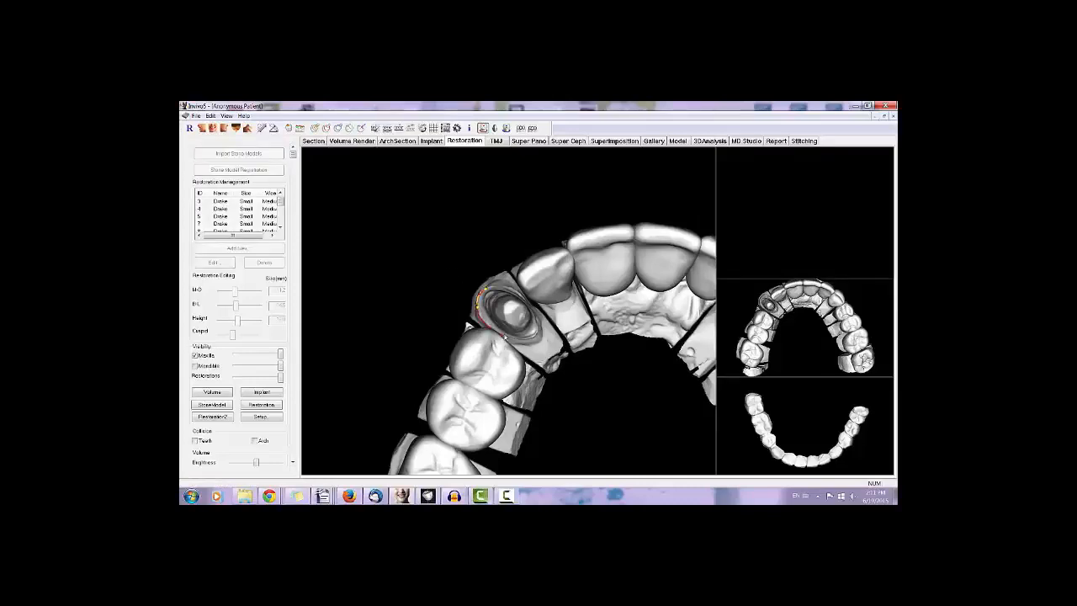
click(516, 340)
click(526, 341)
click(540, 332)
click(538, 321)
click(508, 289)
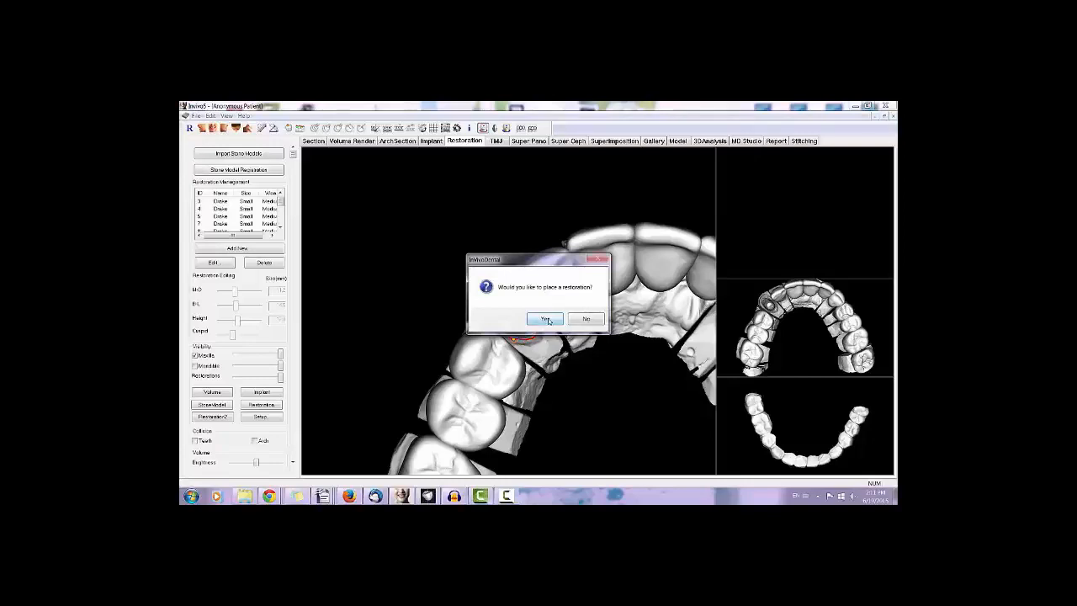
Place a tooth 6 restoration from the Amber library on the drawn margin
click(546, 320)
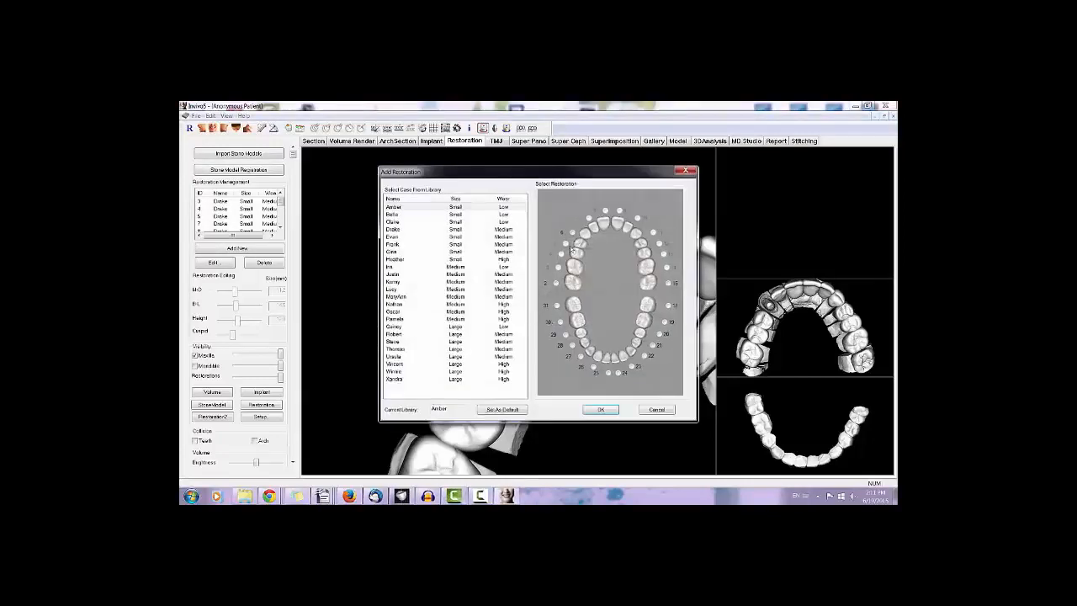
click(573, 233)
click(599, 409)
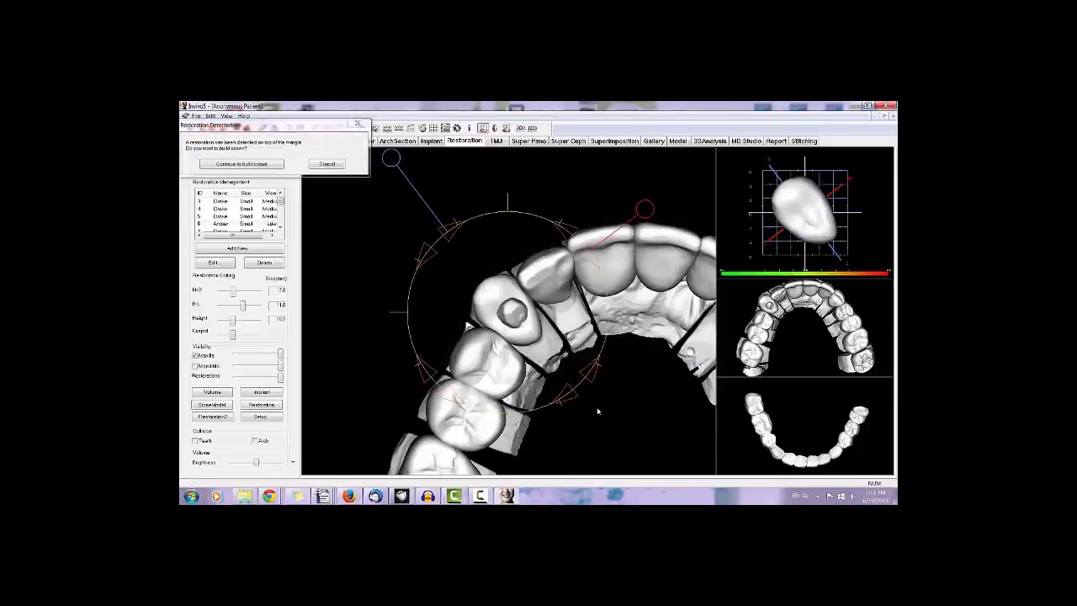
Adjust the orientation of the tooth 6 restoration over the prep from a facial view
drag(460, 196, 502, 326)
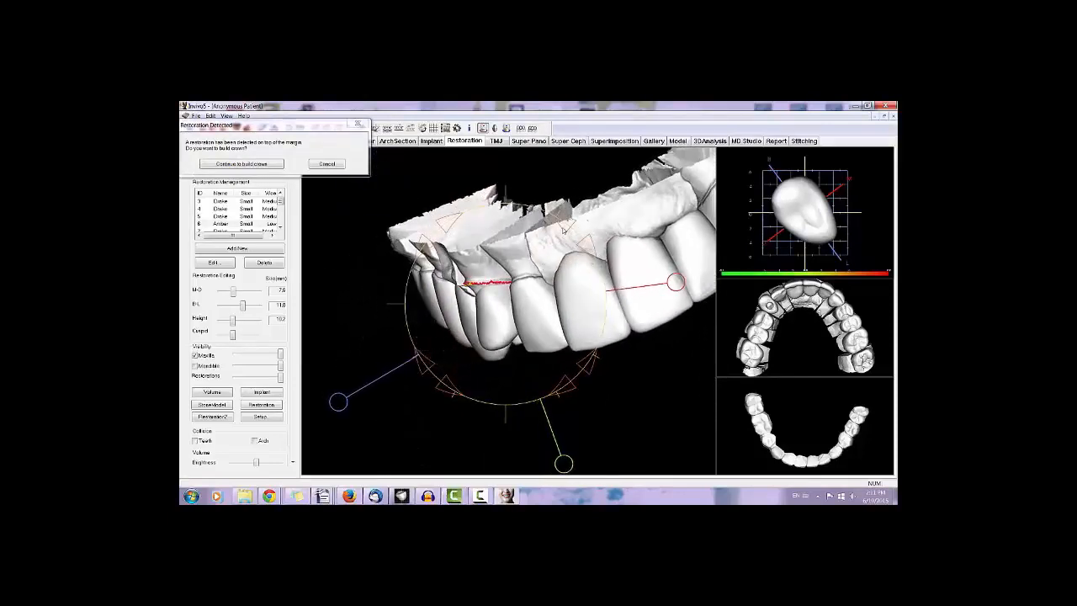
drag(565, 225, 550, 214)
drag(550, 215, 543, 209)
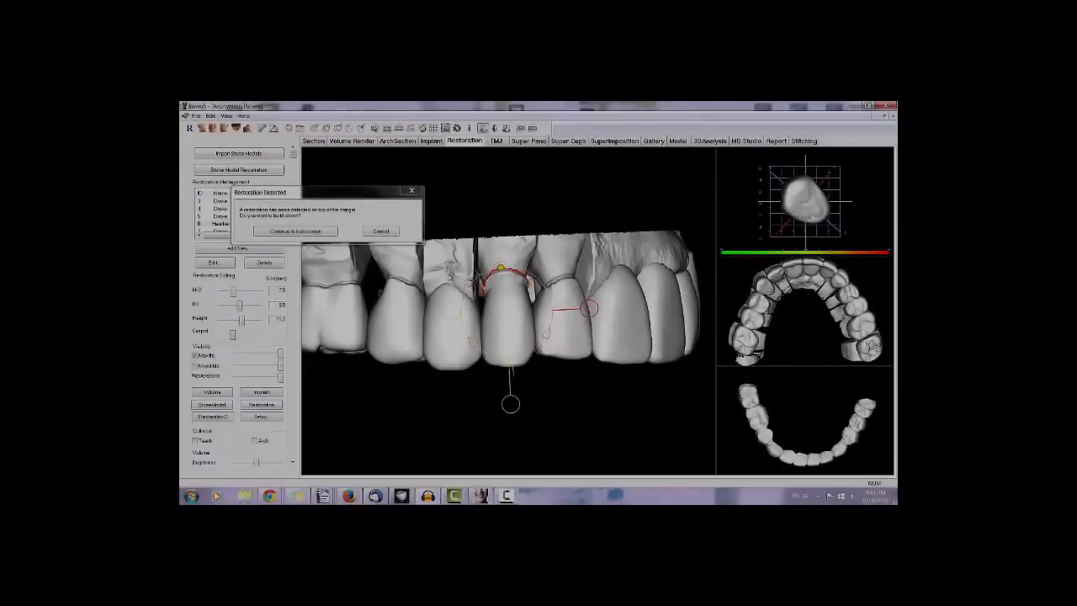
Build the tooth 6 crown with a 0.10 mm cement gap thickness, showing and blocking out the undercut regions
click(326, 232)
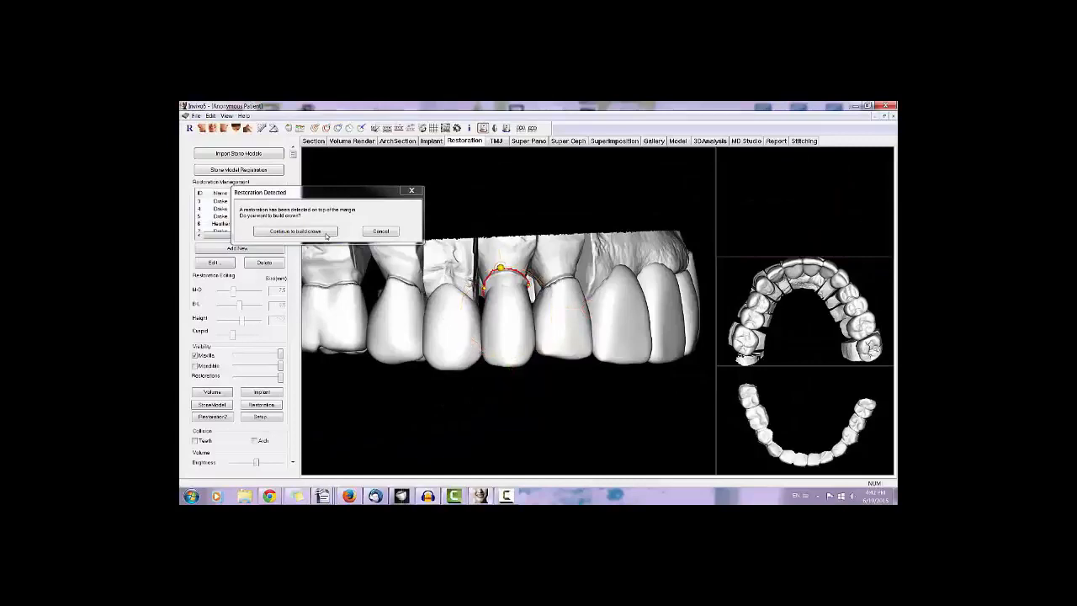
click(326, 234)
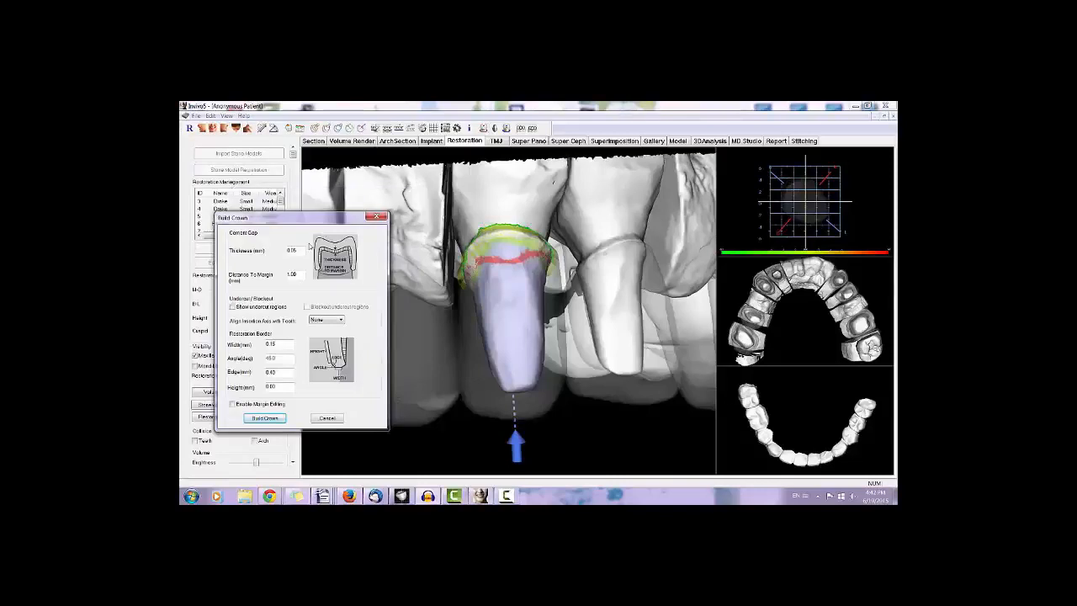
double_click(295, 250)
click(232, 308)
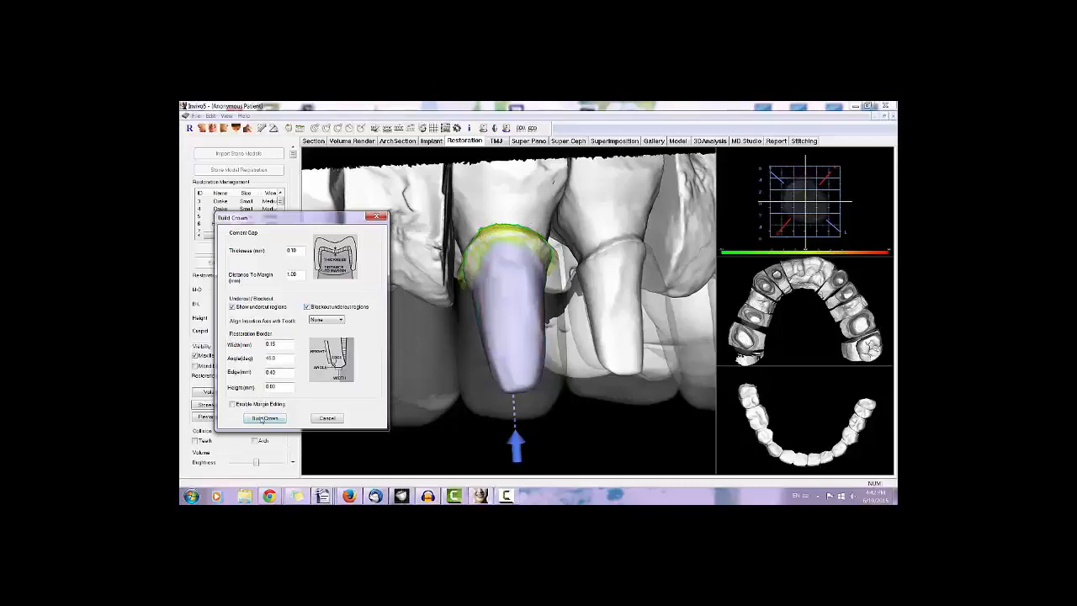
click(264, 418)
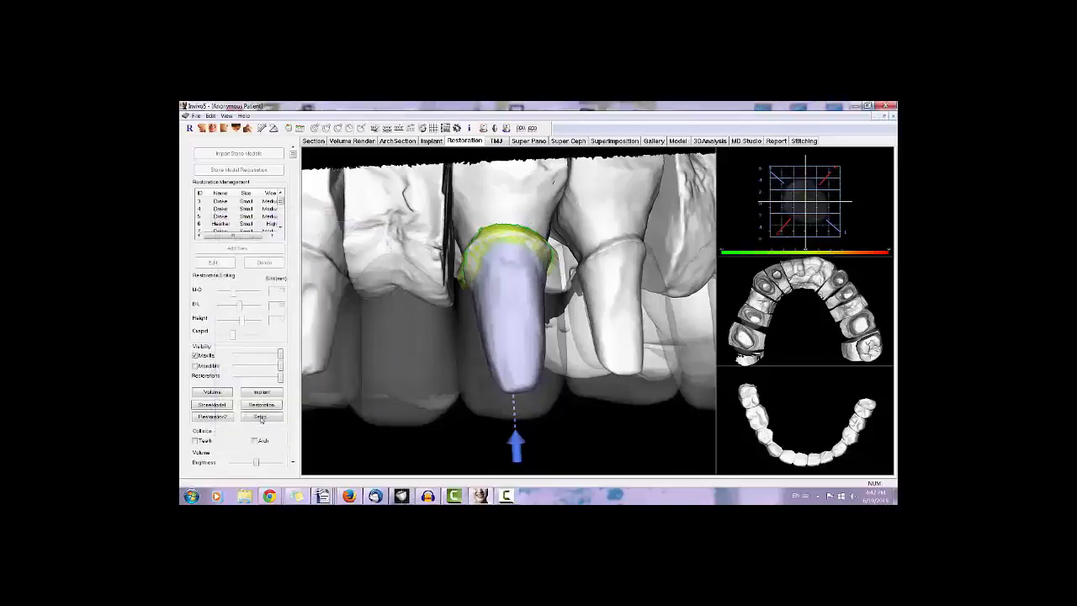